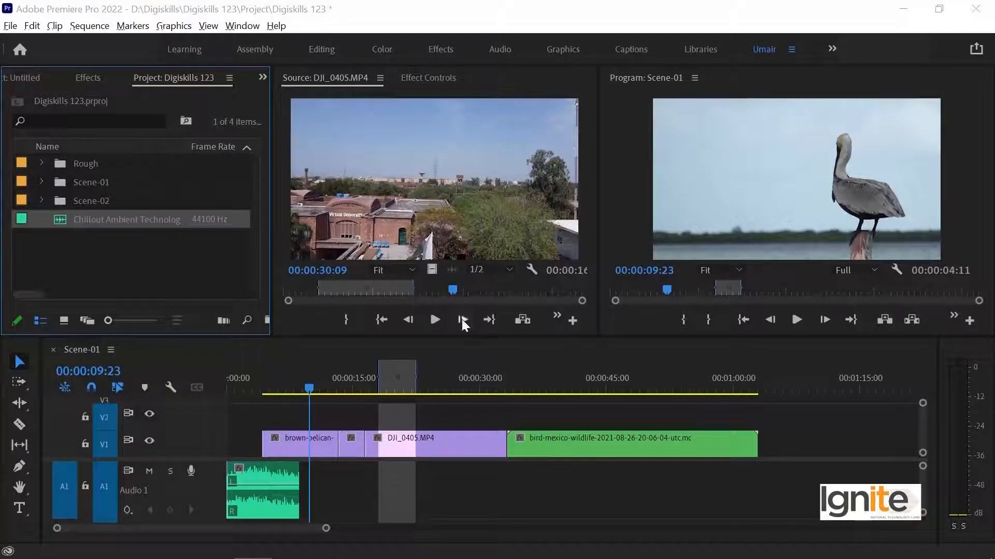
Step: Widen the Source Monitor and view DJI_0405.MP4 with the panel maximized, restoring the workspace layout when done
click(565, 172)
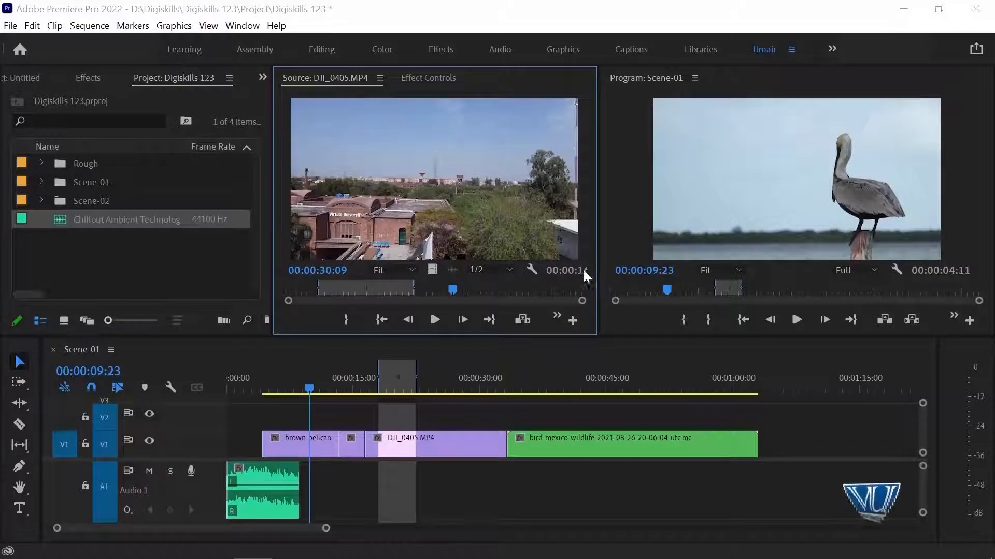
drag(597, 213, 680, 210)
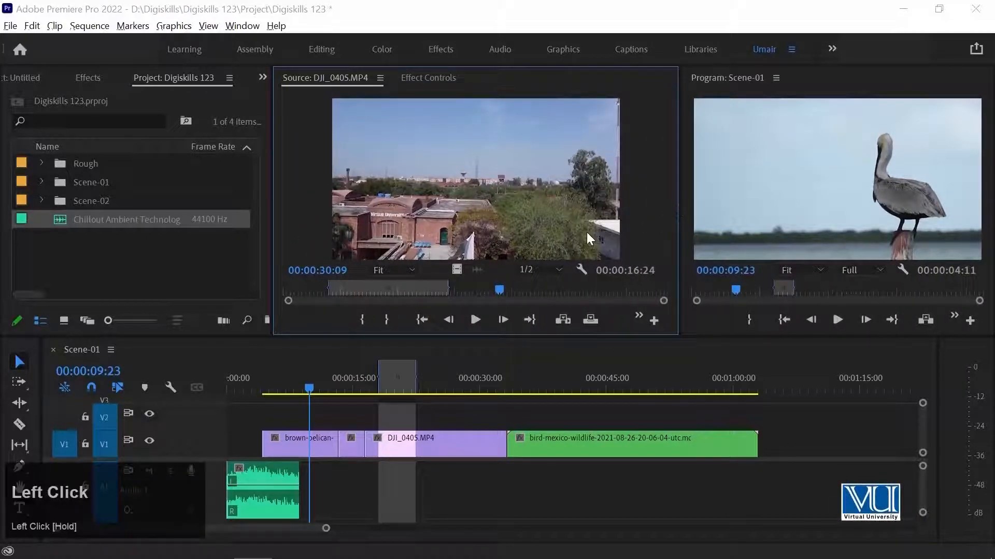
key(grave)
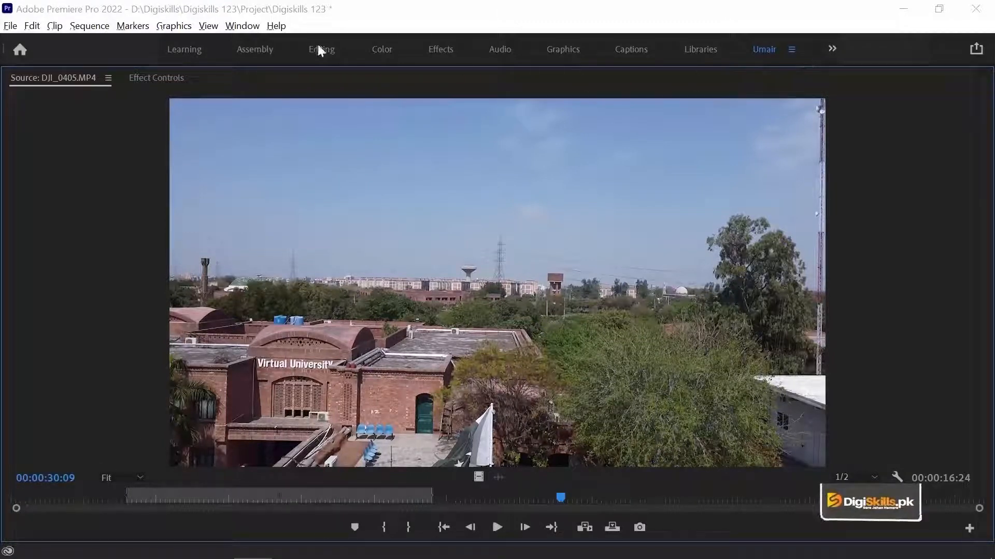
click(88, 176)
key(grave)
Step: Widen the Source Monitor until all its transport controls fit, and check its Button Editor without changing the layout
drag(678, 228, 622, 228)
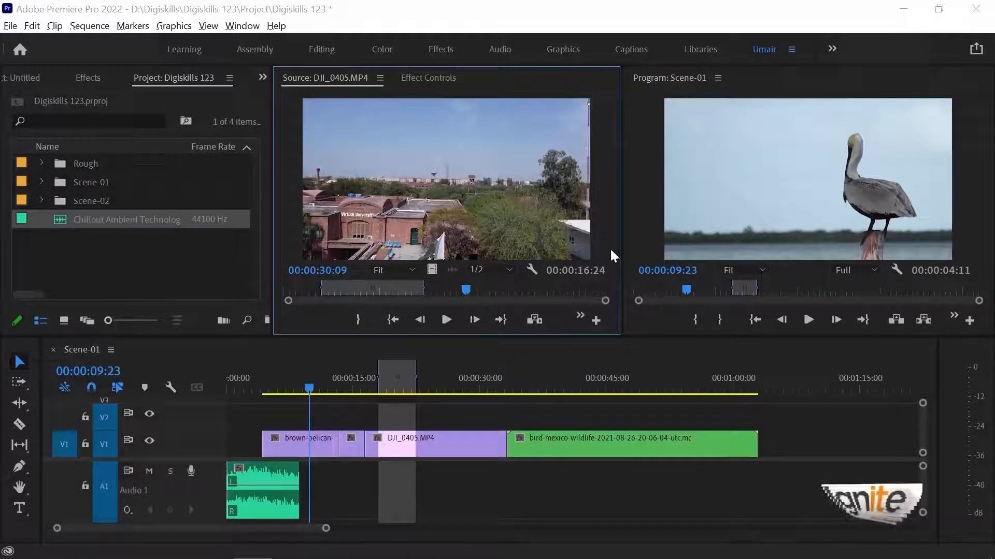
drag(621, 237, 732, 231)
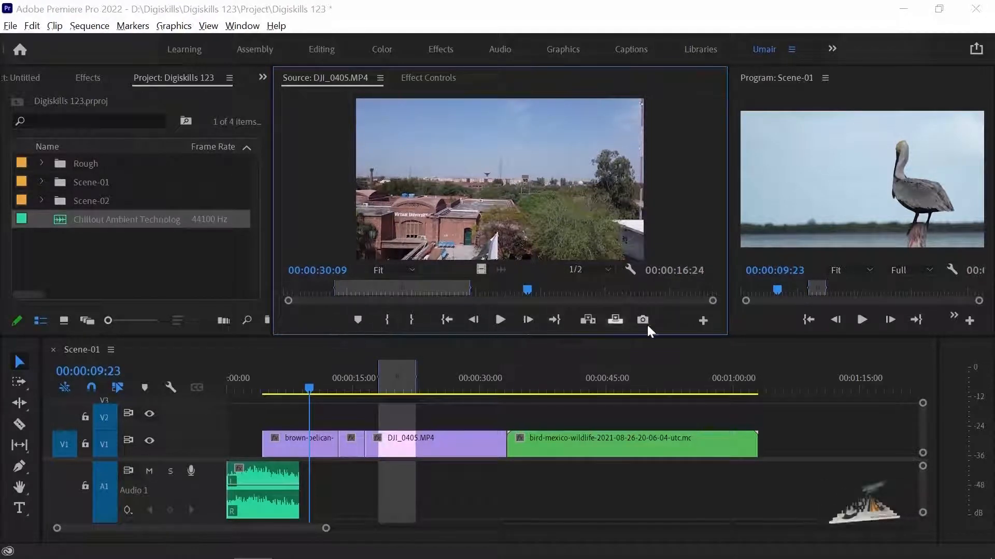
click(703, 321)
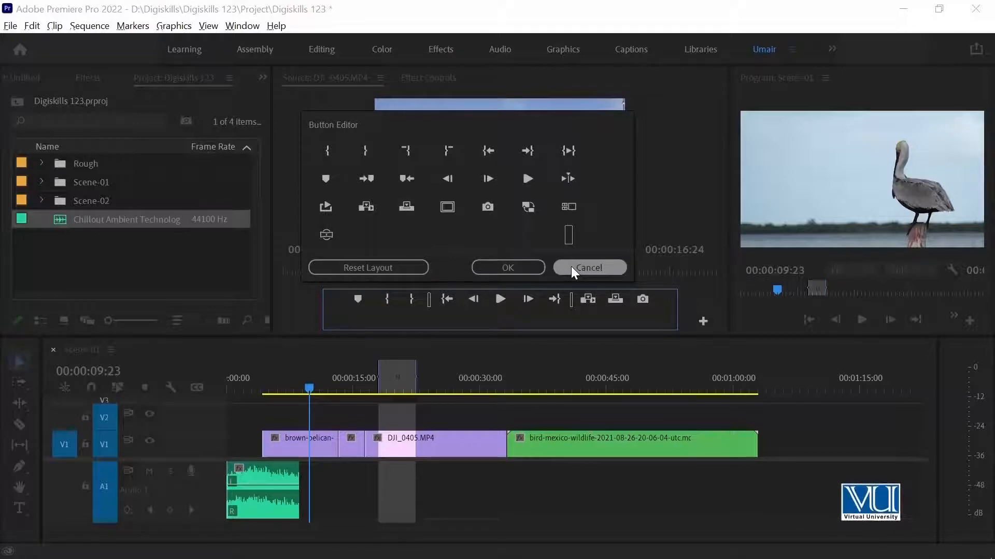
click(588, 266)
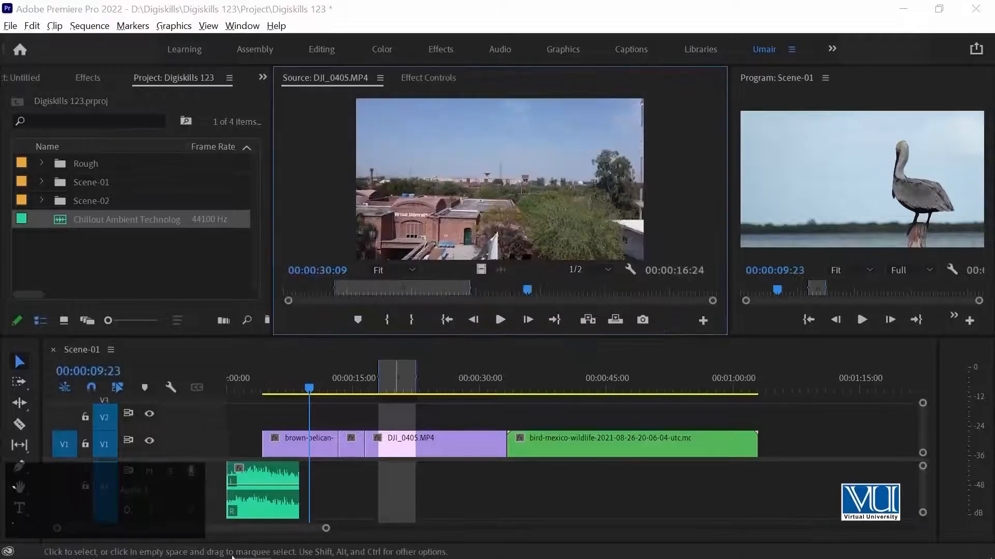
Step: Maximize the Source Monitor, scrub the clip back to 00:00:20:25, and restore the workspace layout
click(314, 175)
key(grave)
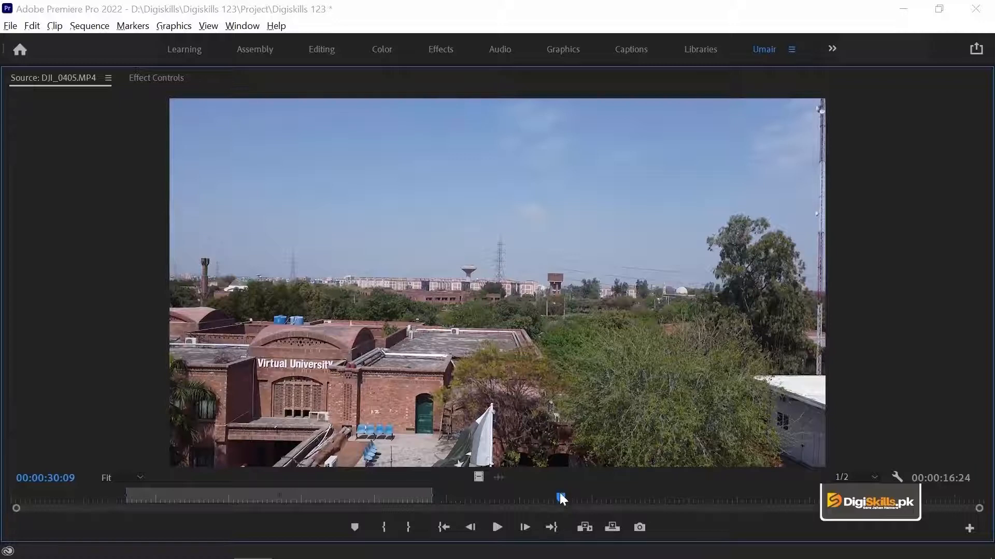
drag(560, 495, 389, 499)
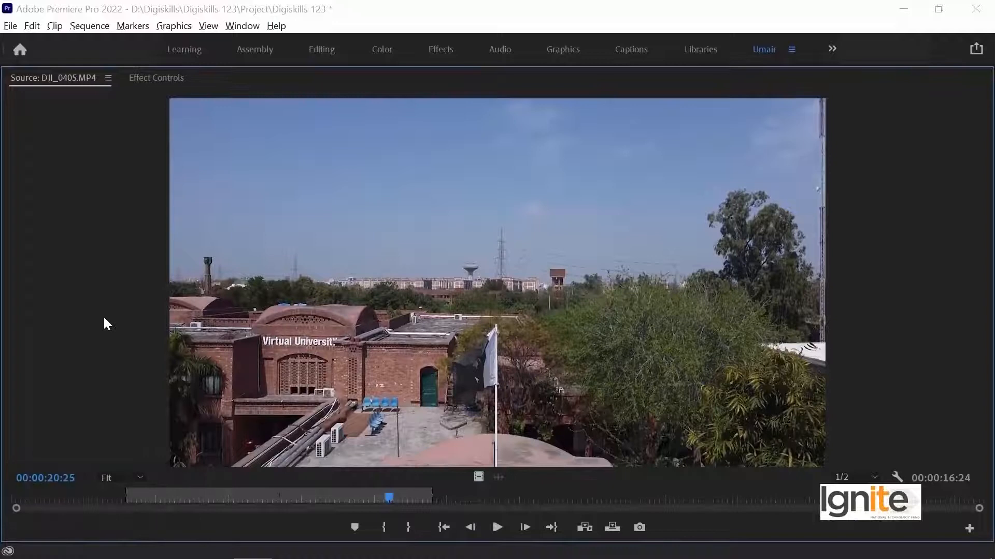
key(grave)
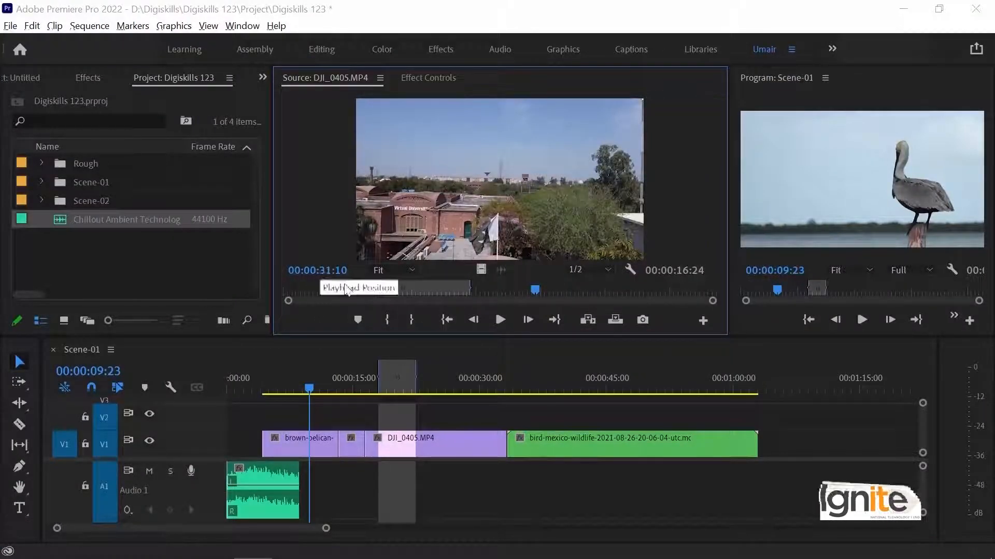
Step: Scrub back and forth through DJI_0405.MP4 in the Source Monitor, reaching the clip's end and returning to 00:00:33:05
drag(550, 288, 687, 290)
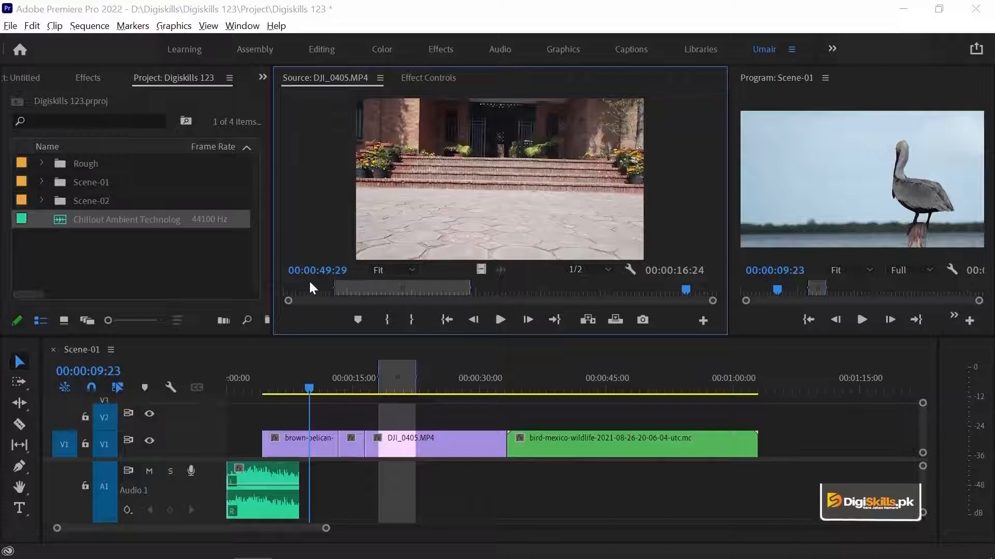
click(525, 289)
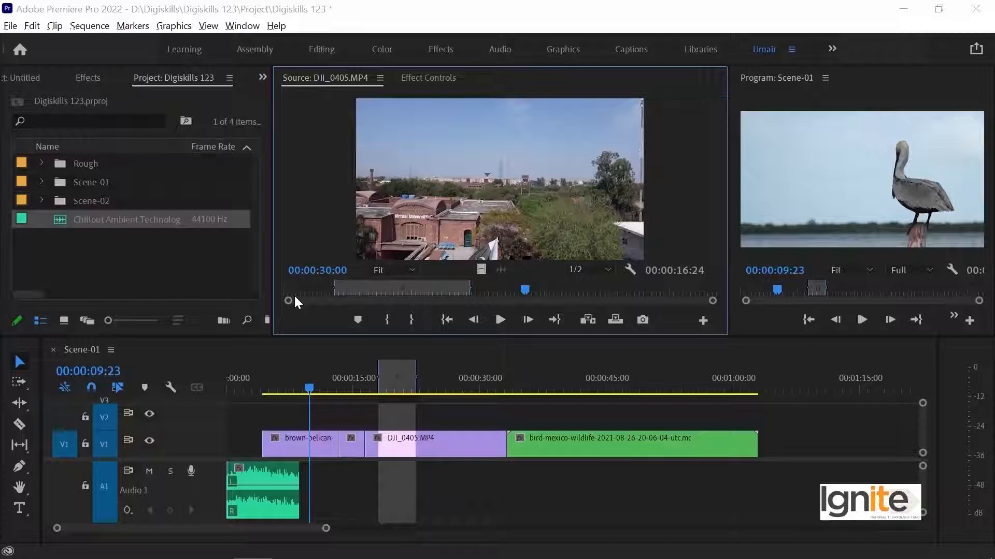
drag(544, 293, 781, 300)
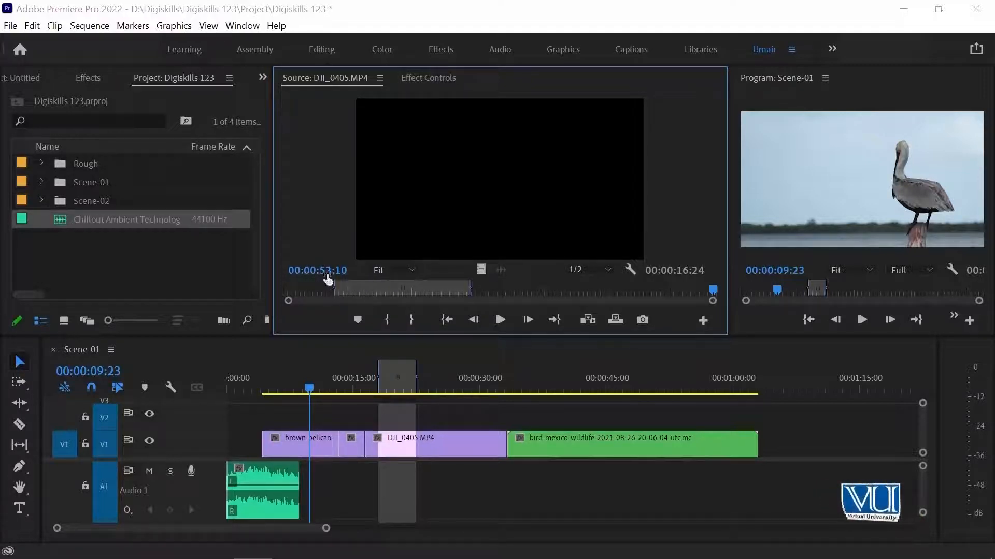
click(501, 289)
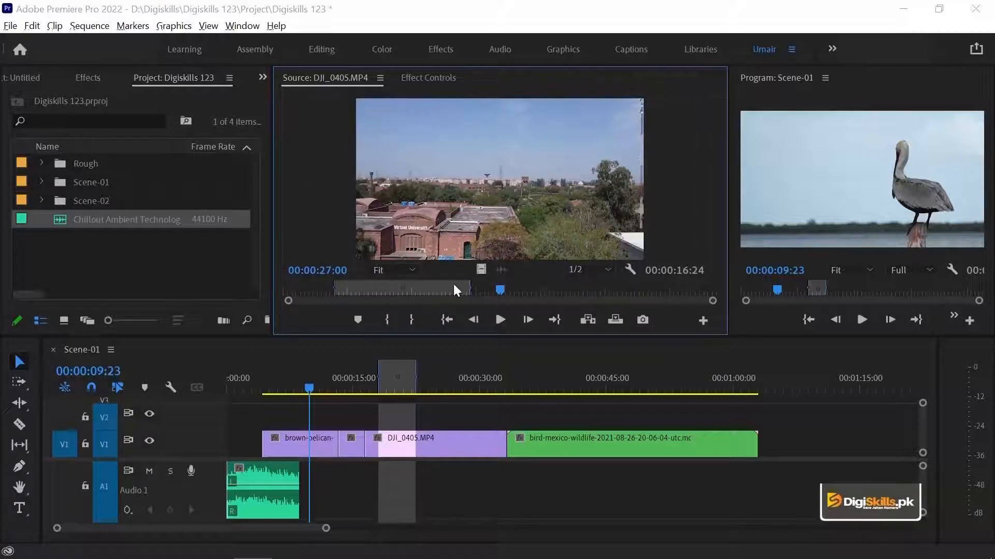
drag(501, 290, 824, 286)
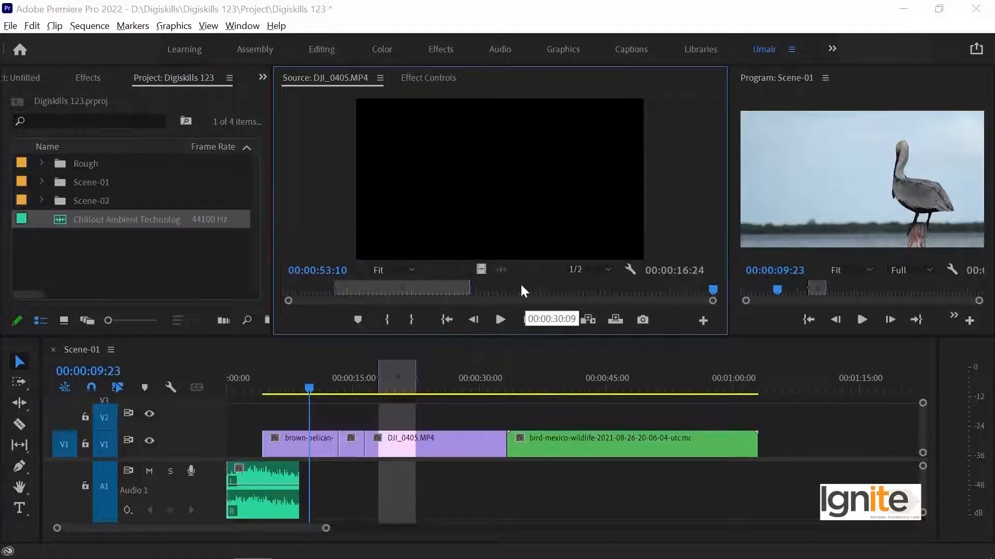
click(550, 288)
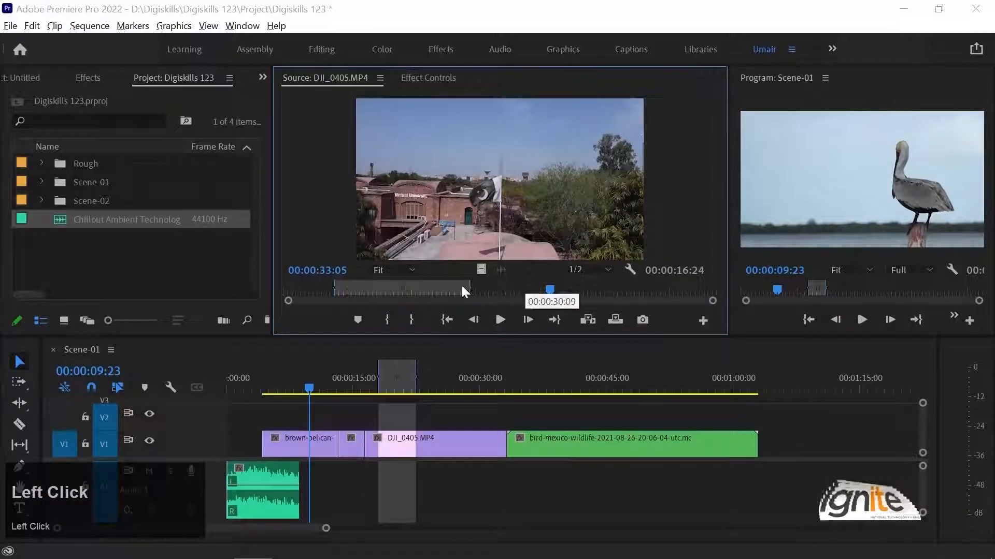
Step: Mark the Out point of the source clip at 00:00:42:13
click(486, 288)
drag(488, 288, 627, 288)
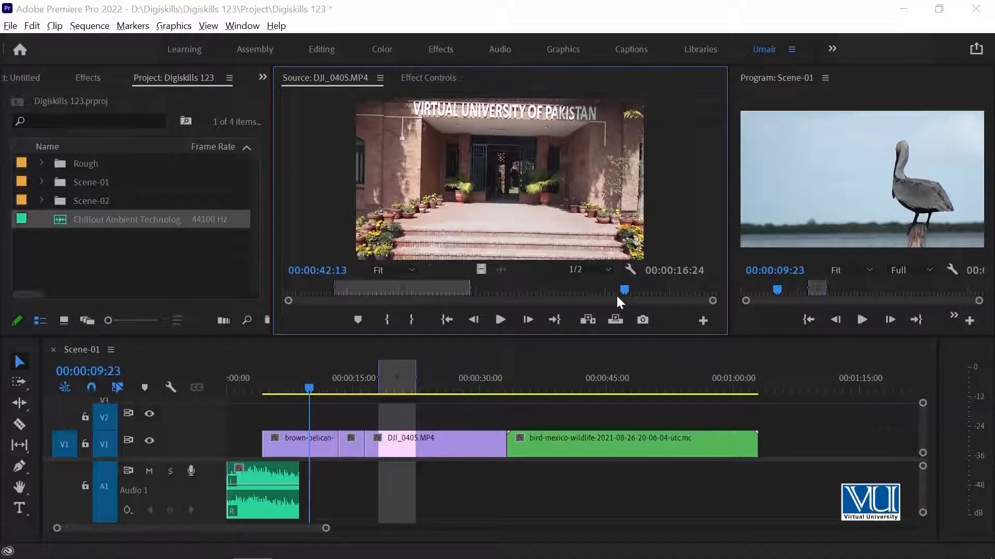
key(o)
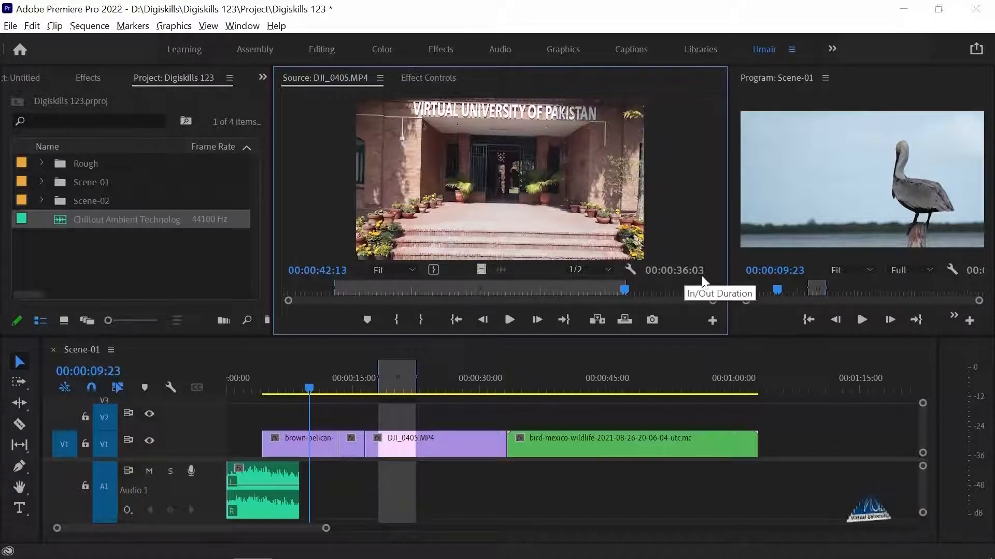
Step: Move the source clip's Out point to 00:00:32:27
mouse_move(569, 288)
mouse_down()
mouse_move(530, 288)
mouse_move(551, 284)
mouse_up()
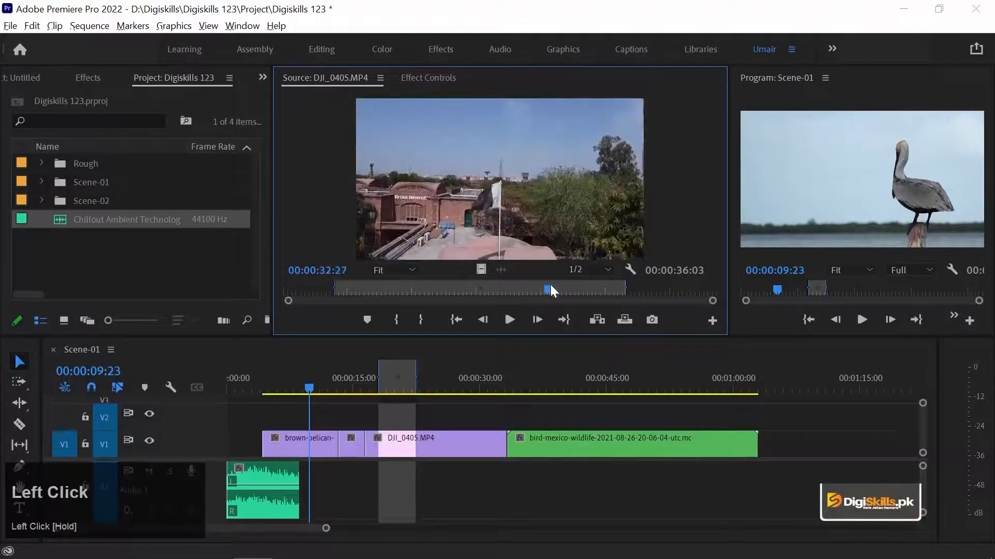
click(421, 320)
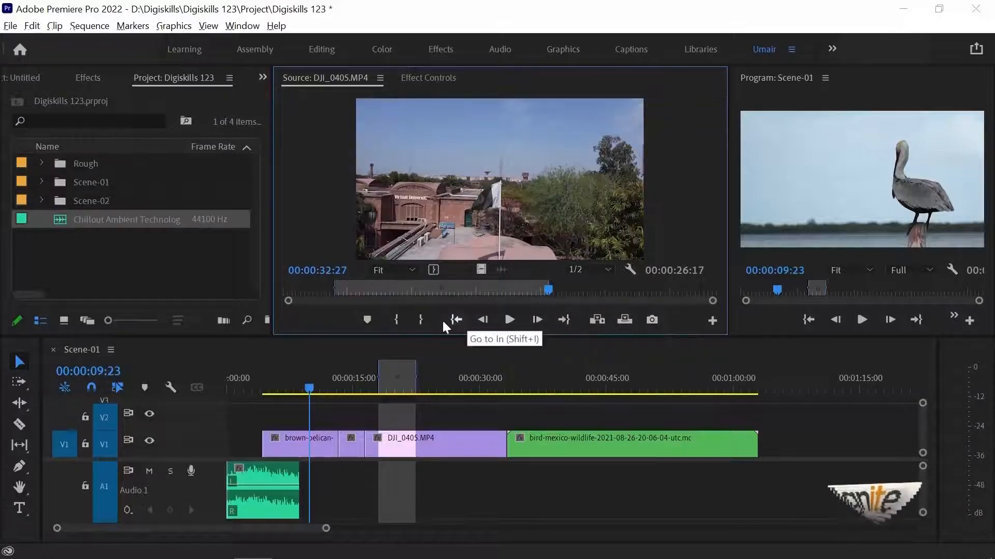
click(309, 151)
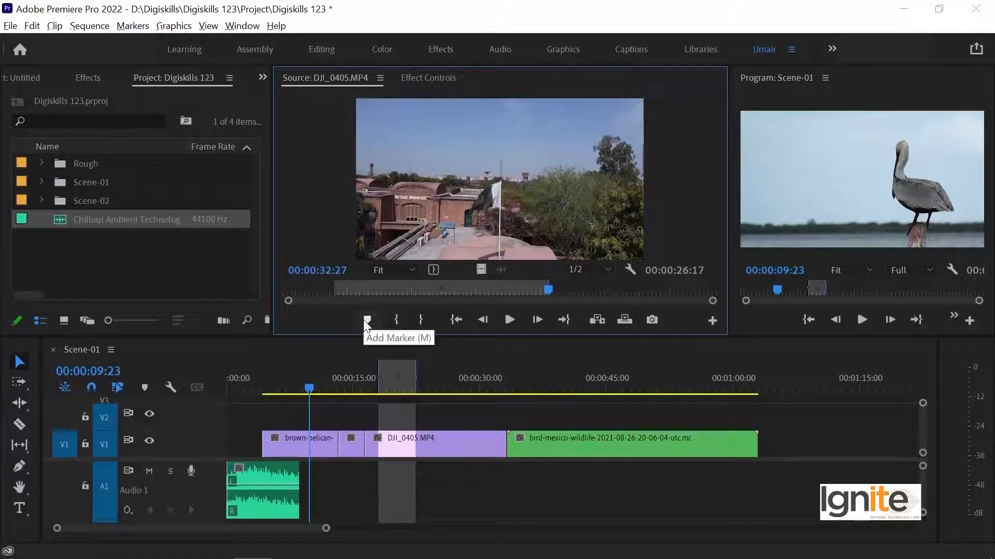
Step: Add a marker to the source clip at 00:00:40:18 and inspect its name, comment and color settings without changing them
drag(355, 293, 610, 301)
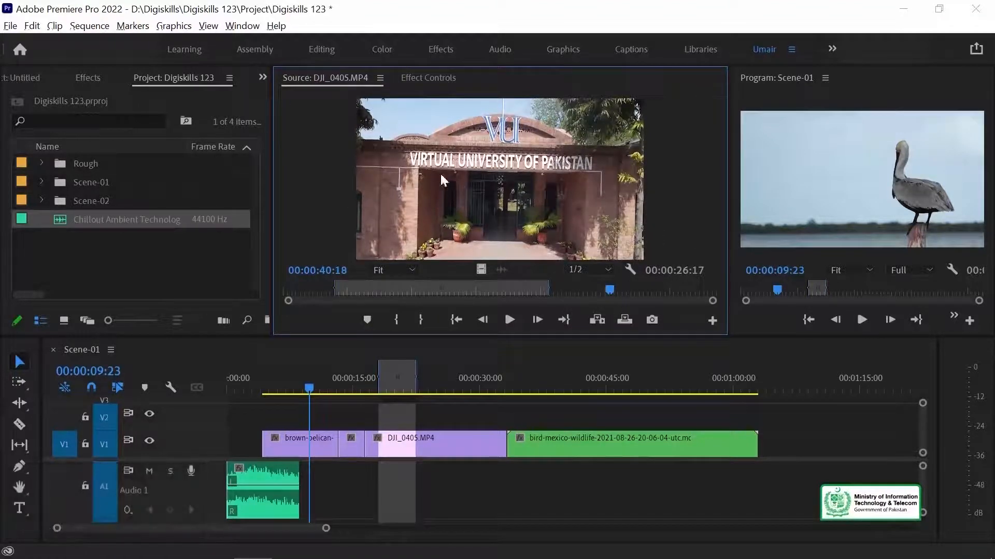
click(366, 319)
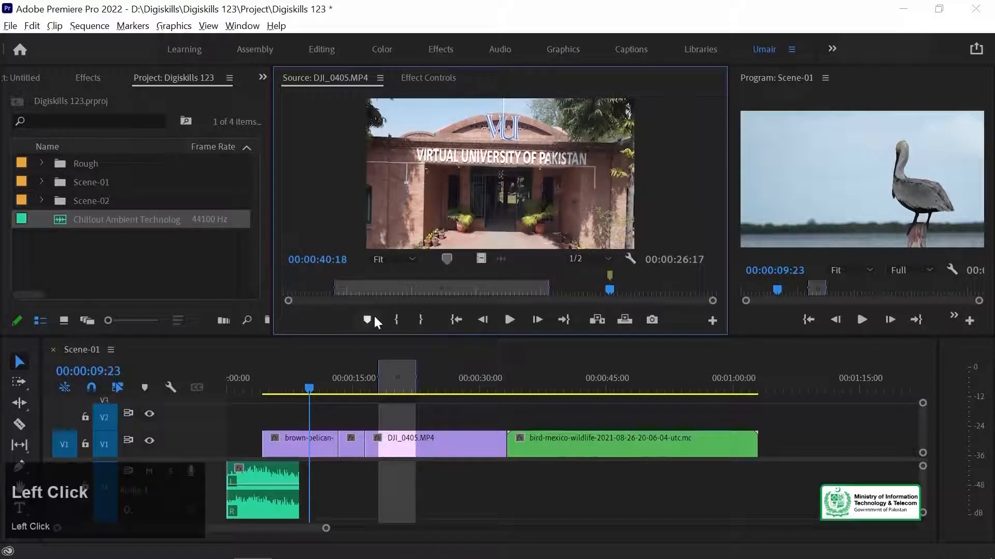
double_click(610, 275)
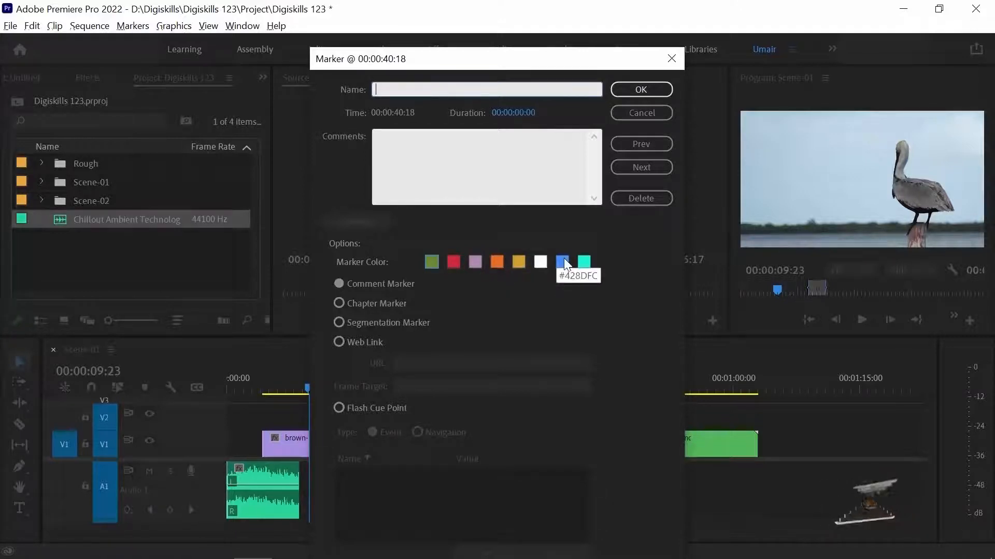
click(400, 86)
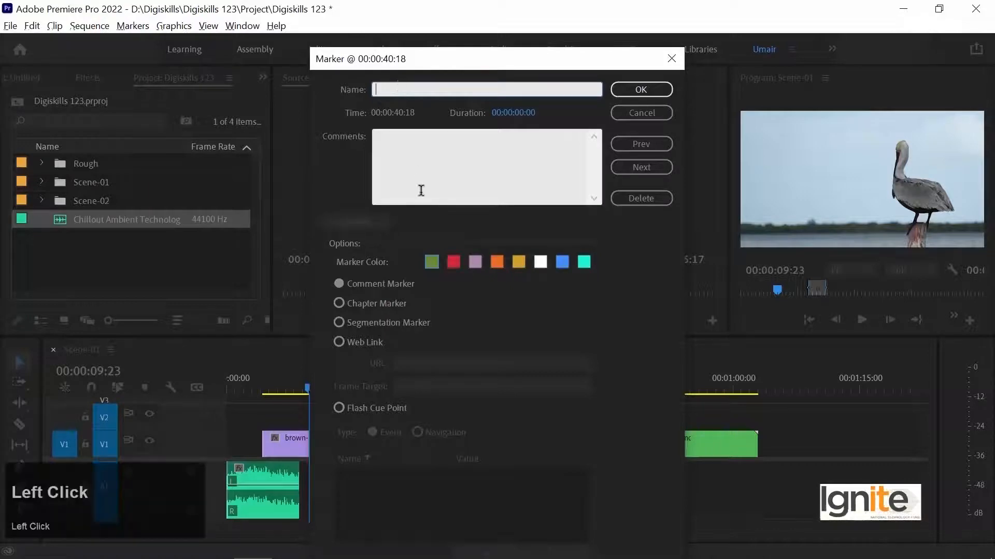
click(415, 145)
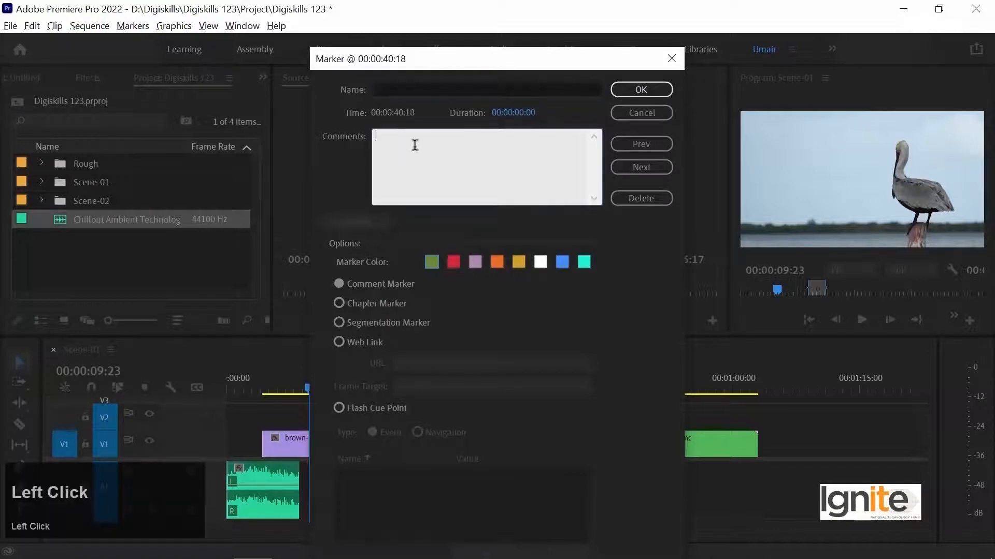
click(651, 112)
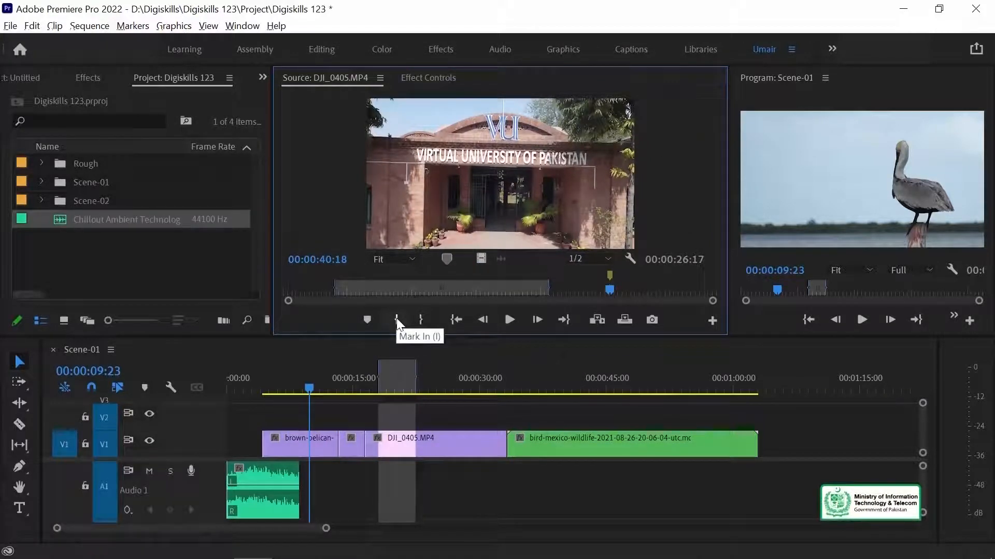
Step: Mark the In point of the source clip at 00:00:28:25
drag(332, 291, 515, 288)
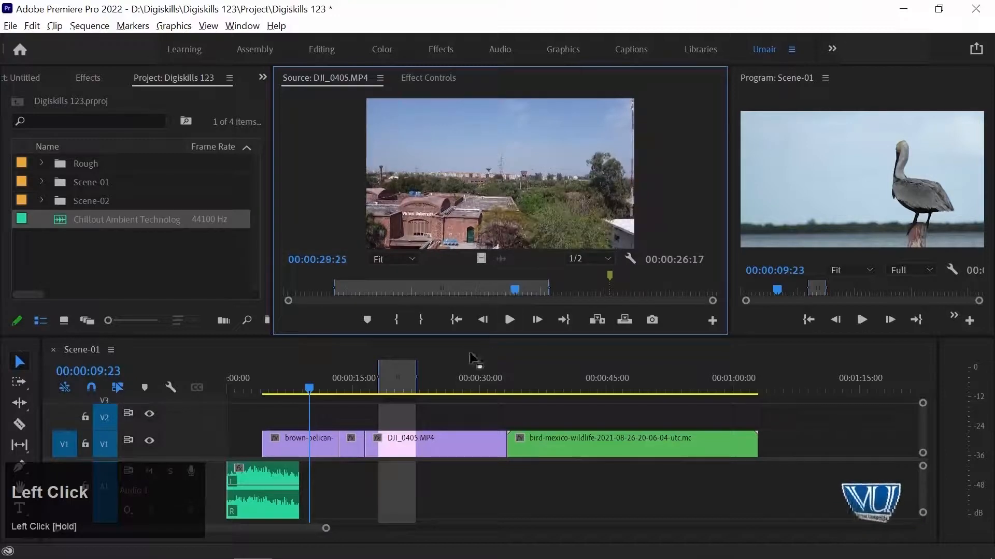
click(401, 322)
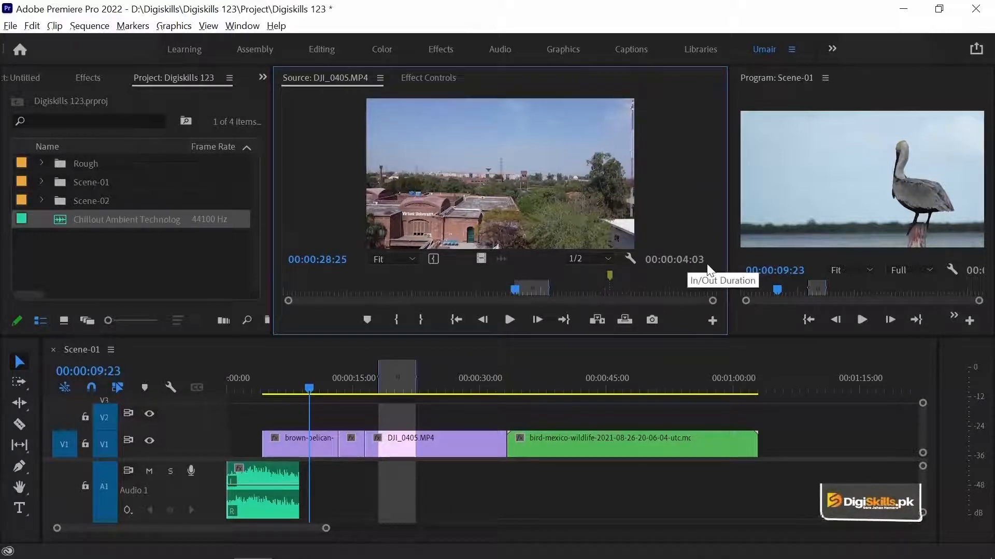
Step: Play the source clip forward past the marker, stop it, and play it in reverse back toward the marker
click(509, 319)
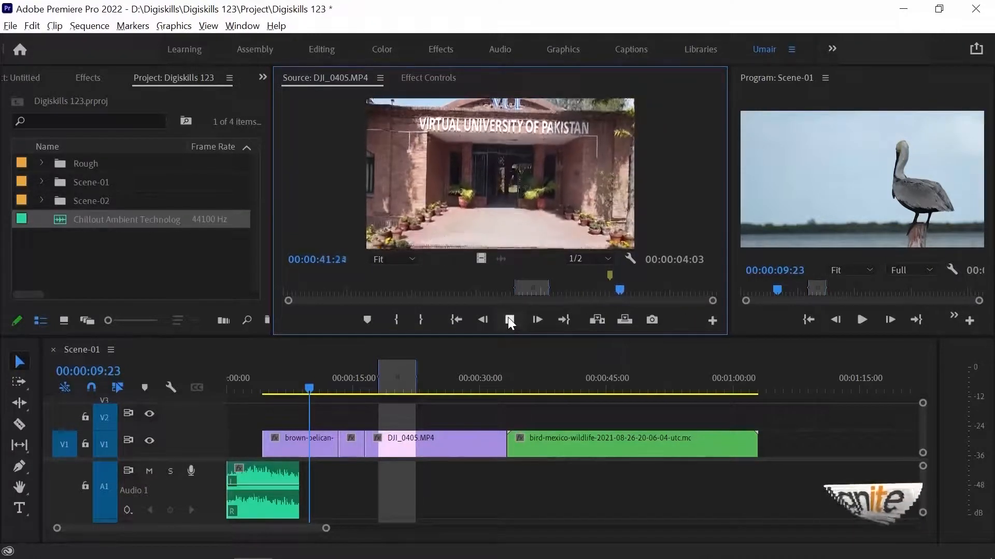
key(space)
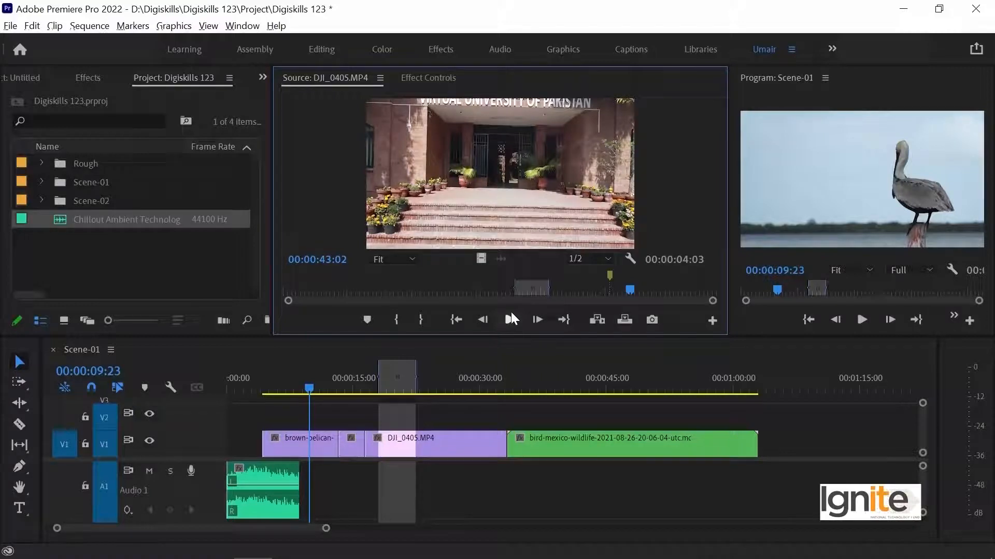
key(j)
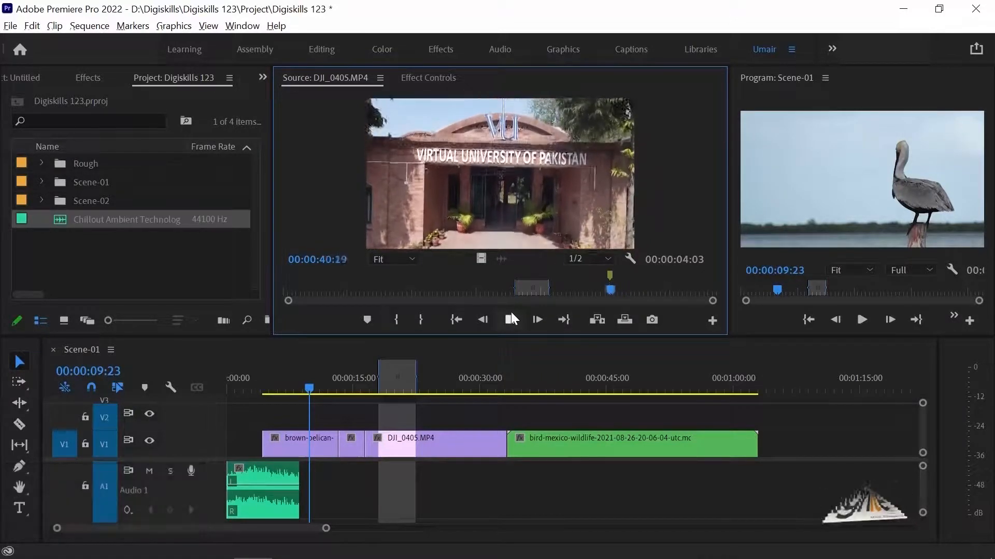
key(space)
Step: Step the source clip backward and forward one frame at a time, stopping at 00:00:40:10
key(Left)
key(Left)
key(Left)
key(Left)
key(Left)
key(Left)
key(Left)
key(Left)
key(Right)
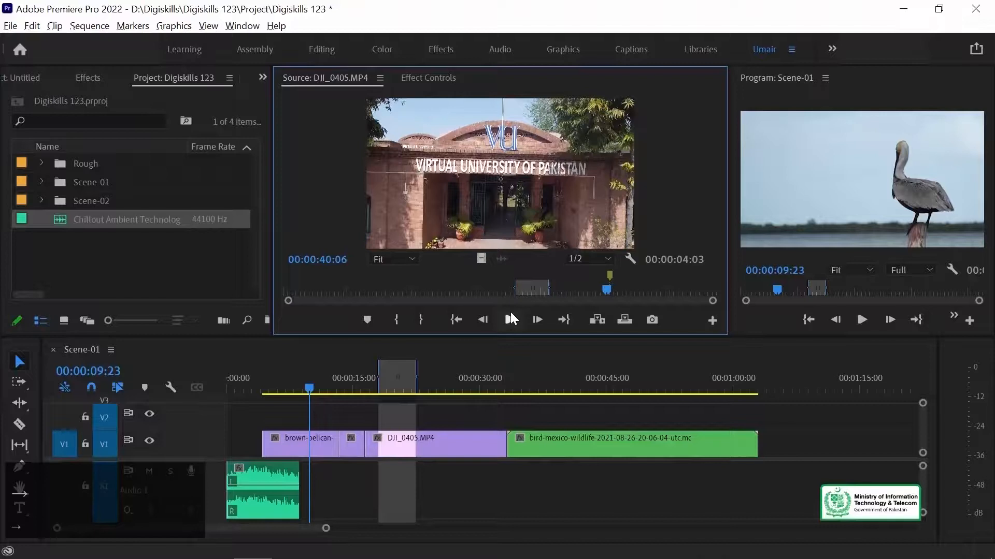
key(Right)
key(Right)
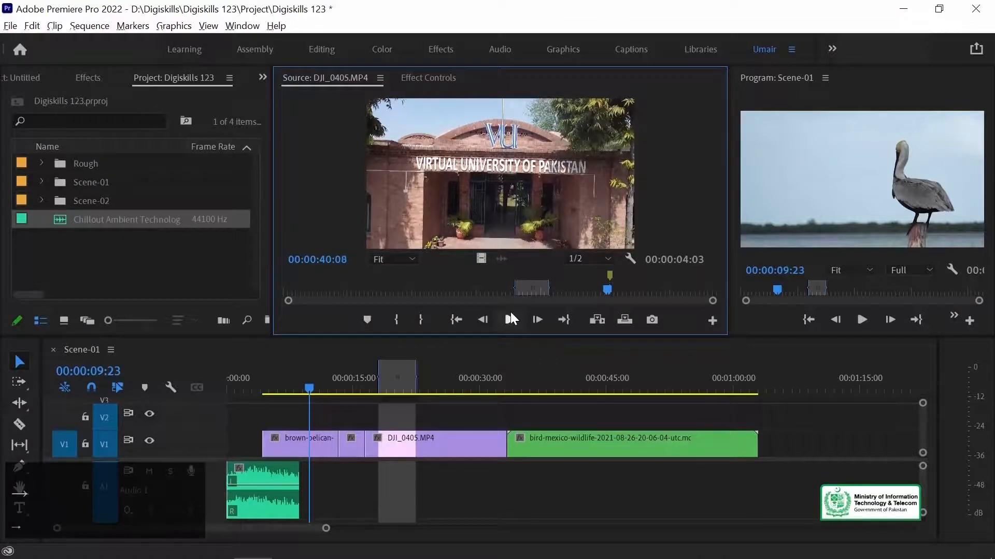
key(Right)
key(Right)
key(ctrl+z)
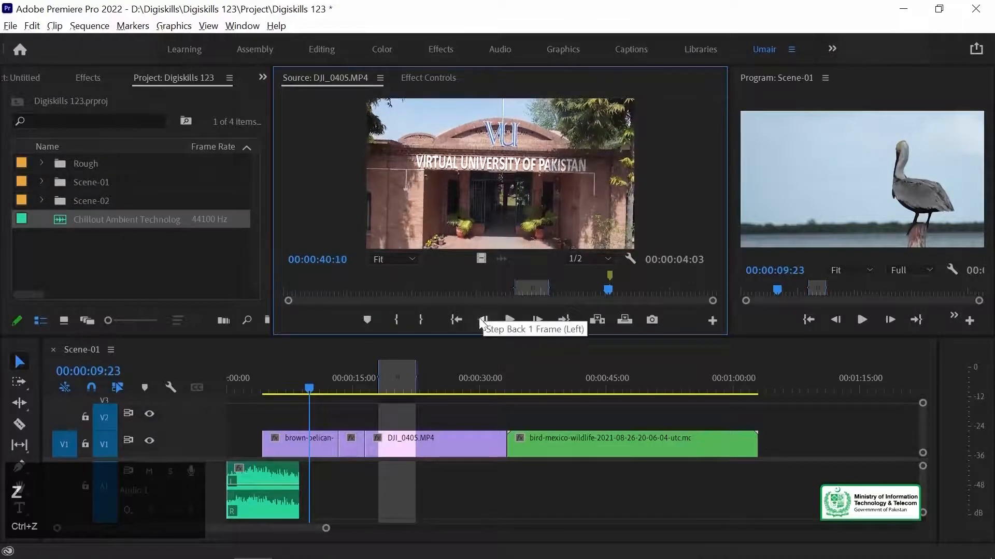
Step: Mark the source clip's Out point at 00:00:40:10 and place the marked range on V1 beyond the last clip, leaving a gap
click(423, 318)
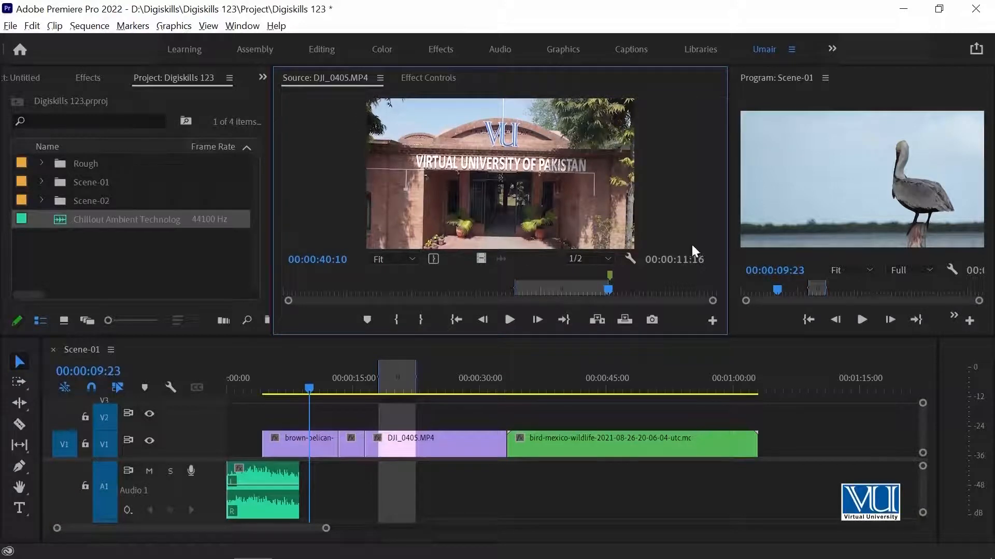
drag(440, 153, 793, 452)
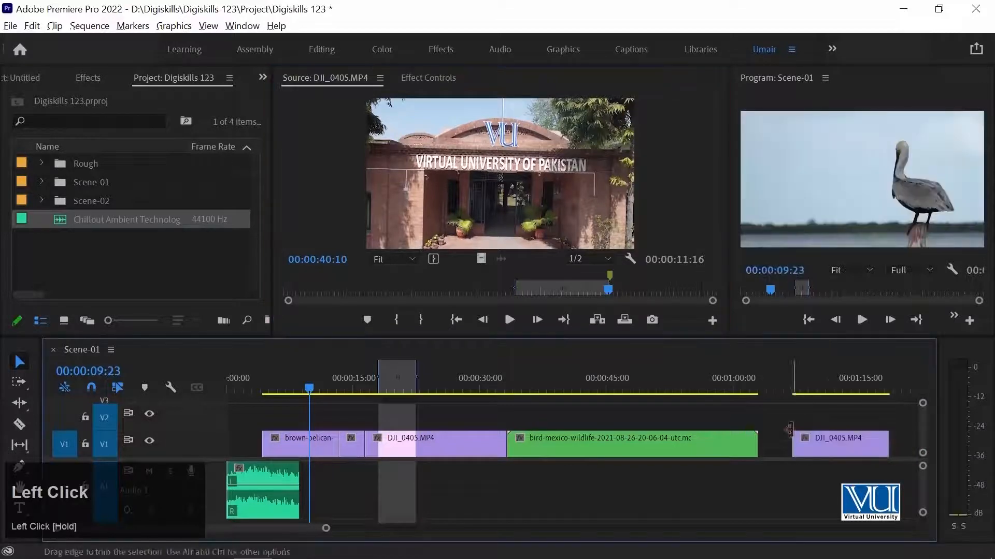
Step: Play the newly placed DJI_0405.MP4 clip in the sequence from its start, stop after about two seconds, and return to the Source Monitor
click(791, 369)
key(space)
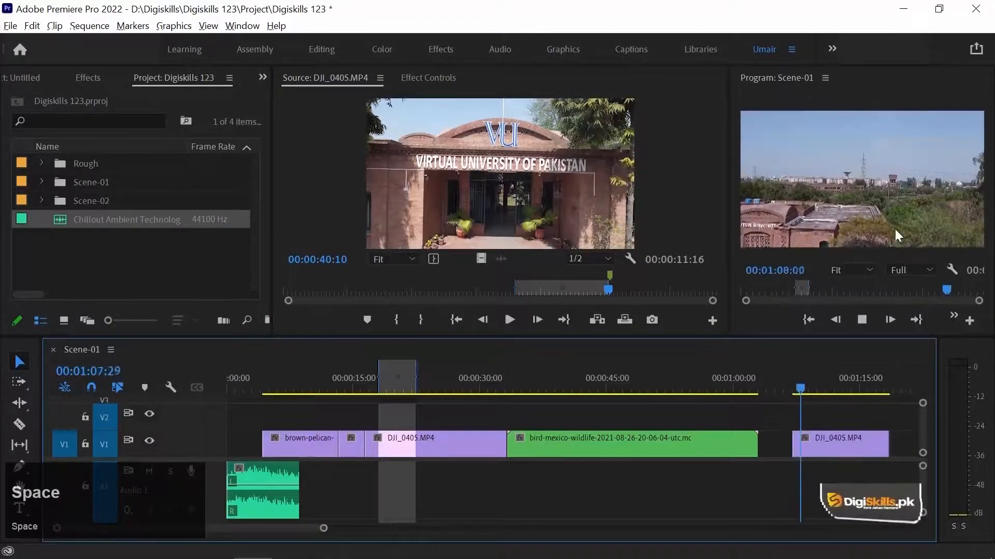
click(377, 255)
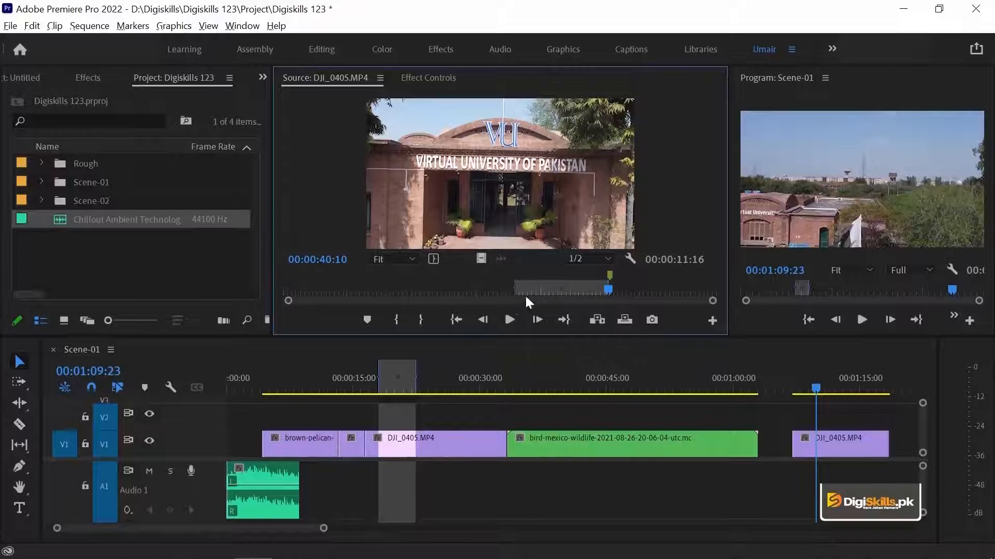
Step: Scrub the source clip to its end, back inside the marked range, and onto the marker at 00:00:40:18
drag(668, 296, 744, 300)
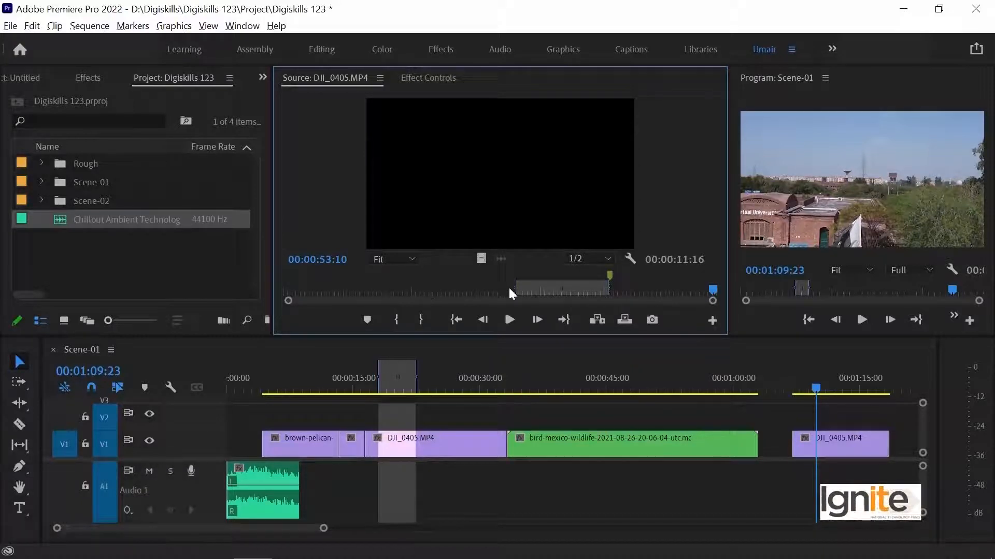
click(600, 288)
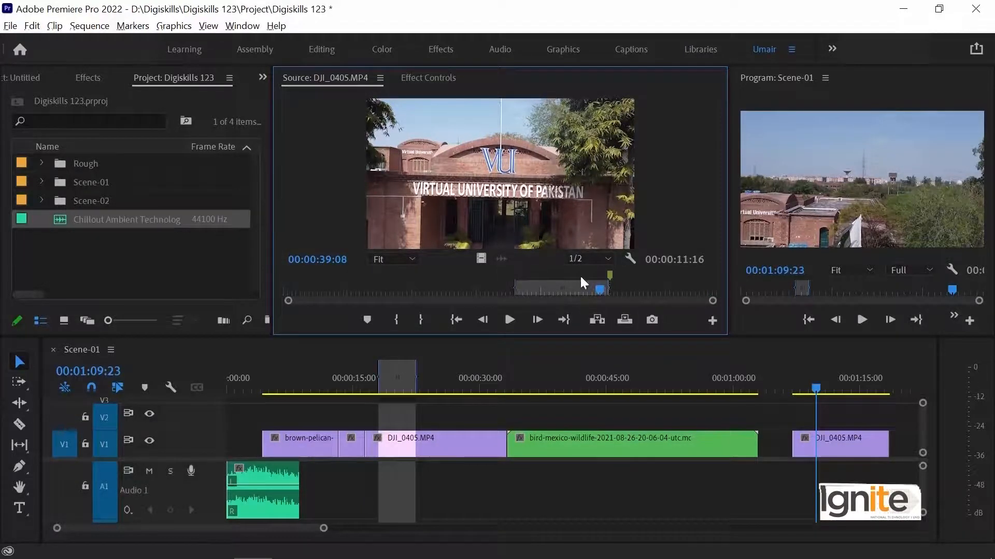
drag(582, 288, 612, 287)
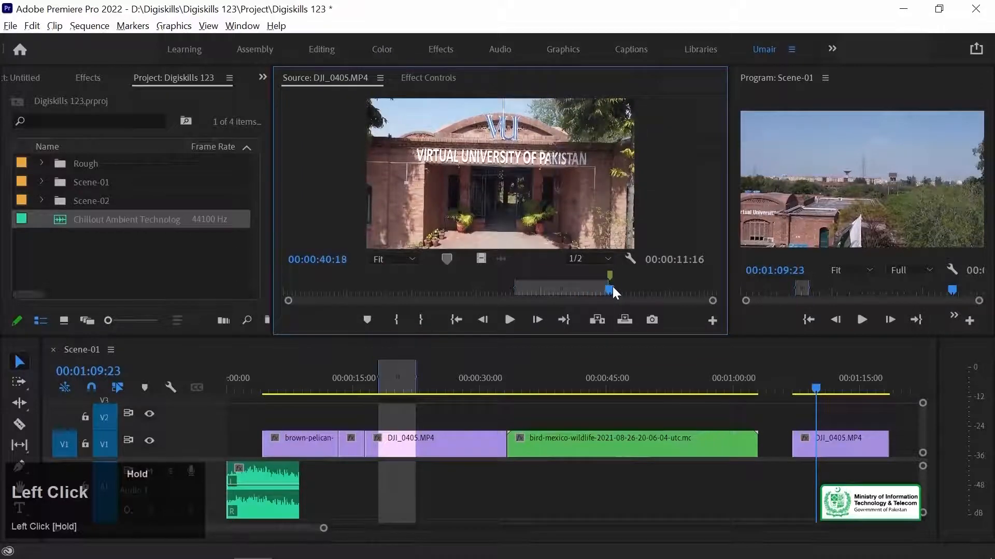
Step: Jump the source playhead repeatedly between the In and Out points, including from 00:00:13:03 outside the range, ending at the Out point
click(456, 319)
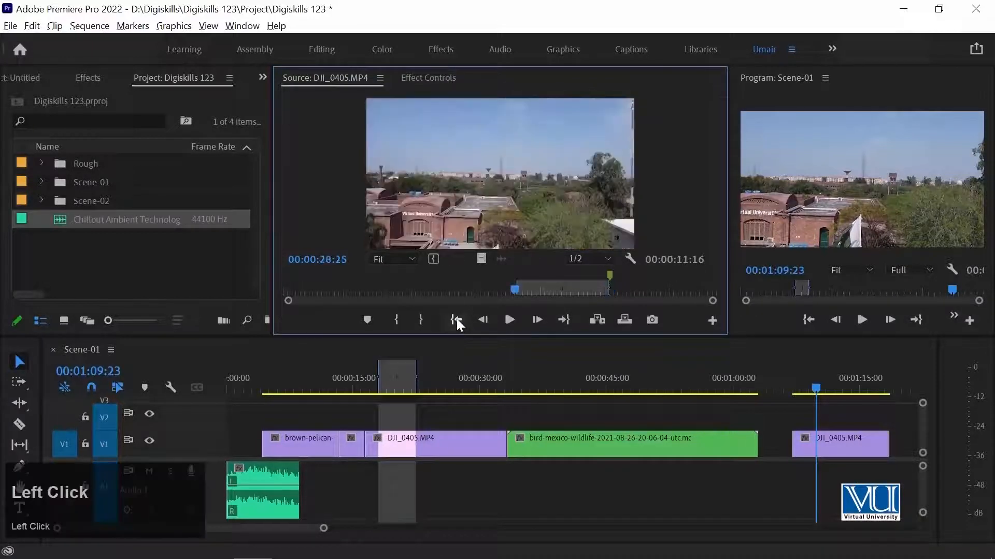
drag(515, 288, 389, 289)
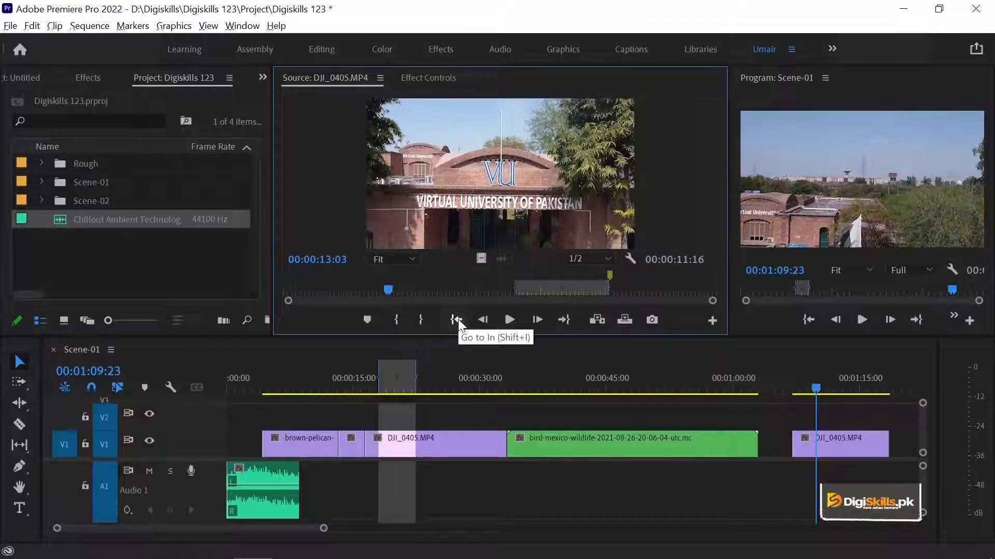
click(458, 319)
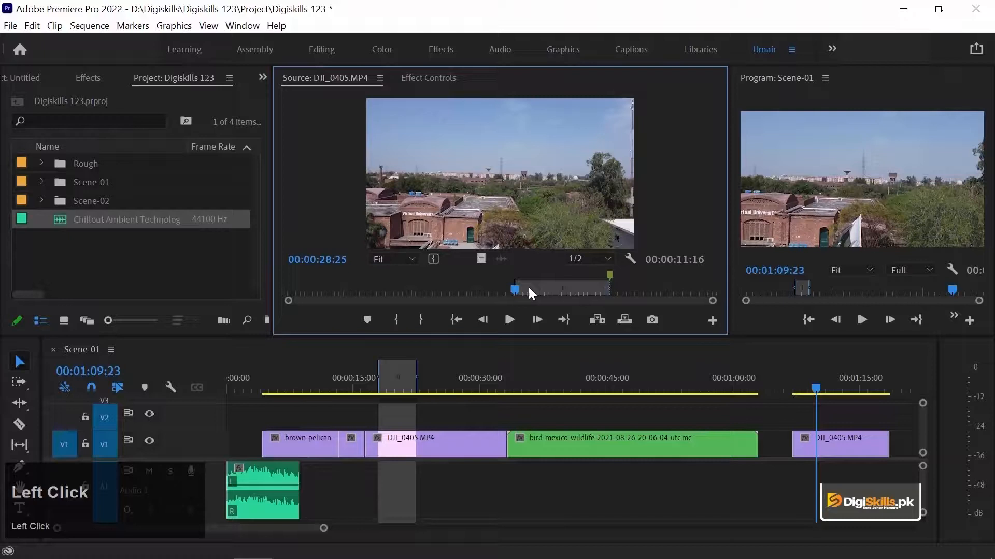
click(566, 320)
click(455, 320)
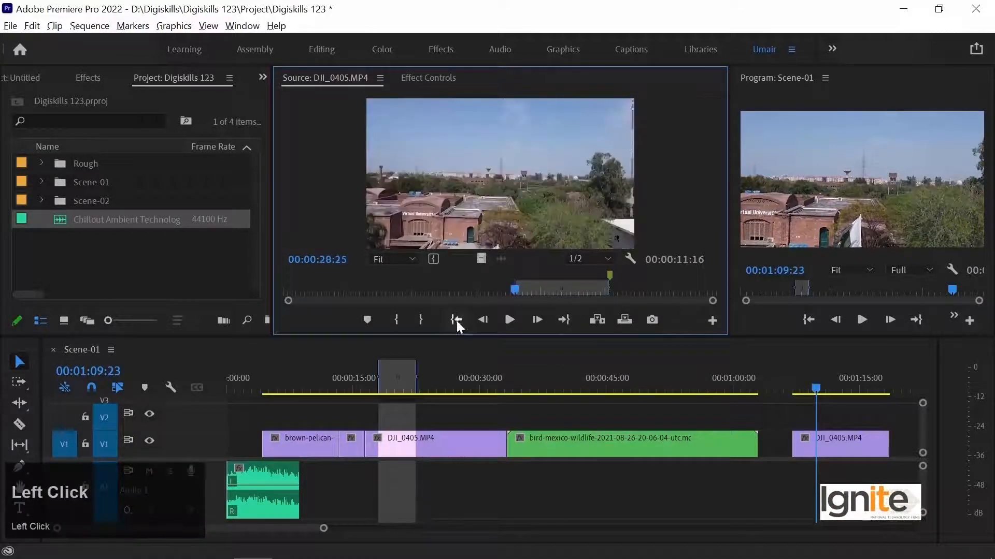
click(565, 321)
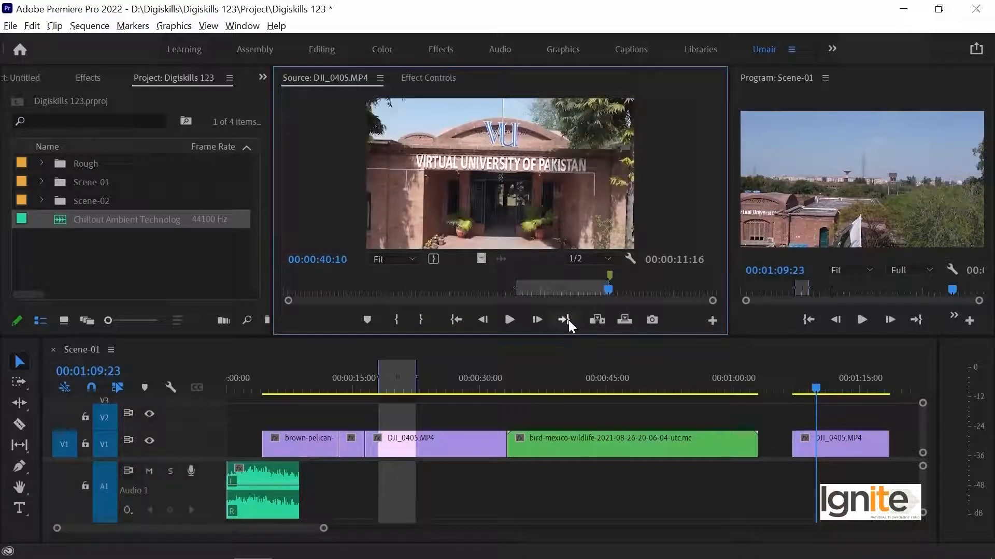
click(455, 320)
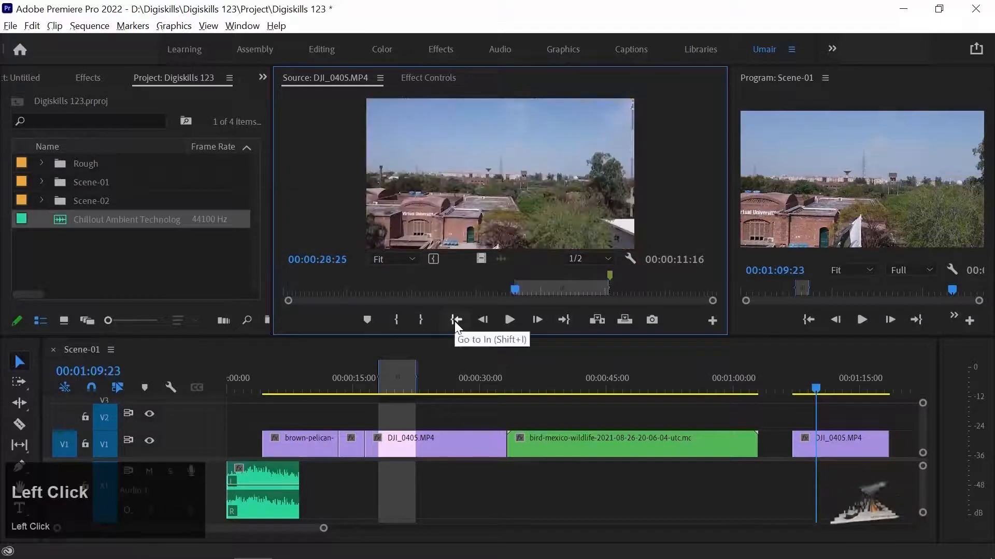
click(566, 318)
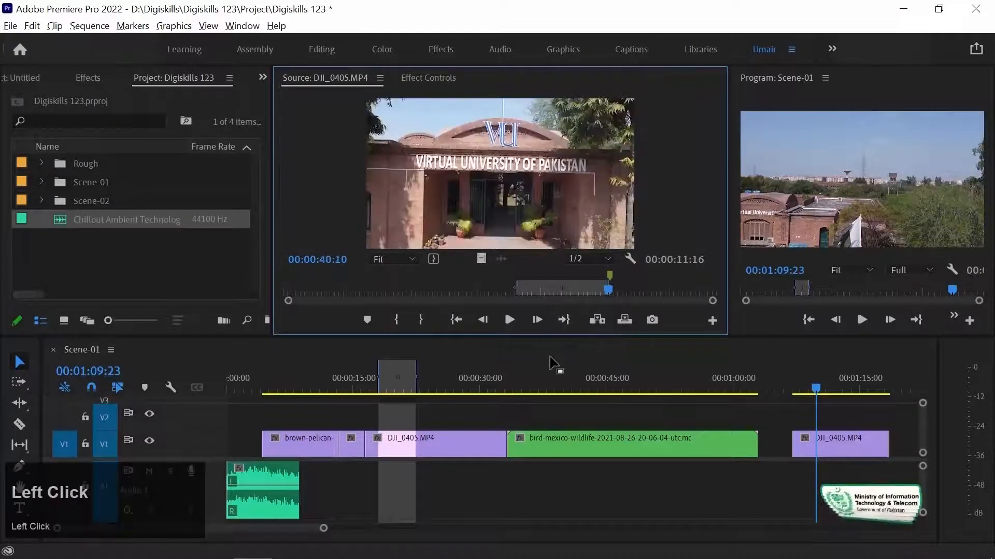
Step: Play the source clip briefly past the Out point, stop it, and step forward one frame at a time to 00:00:43:12
click(508, 319)
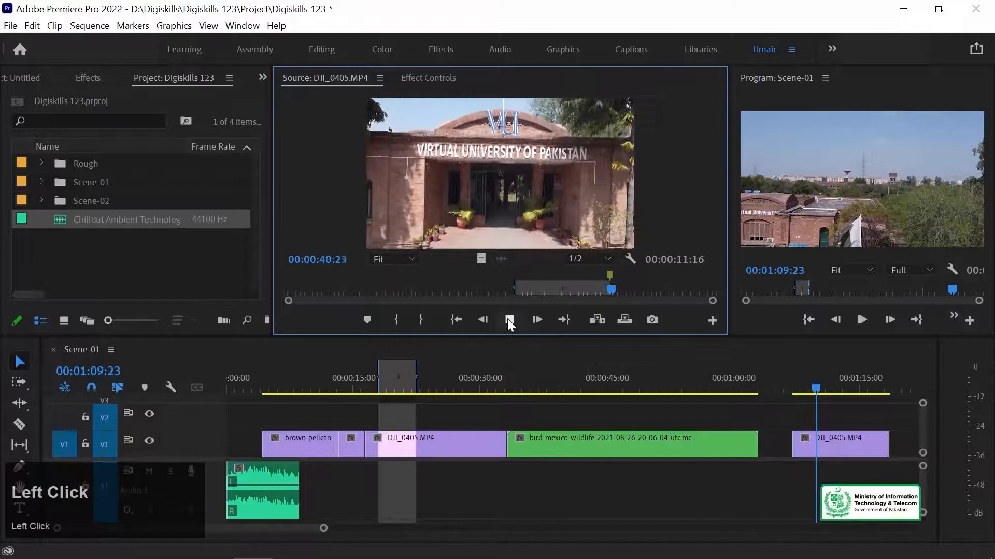
click(510, 319)
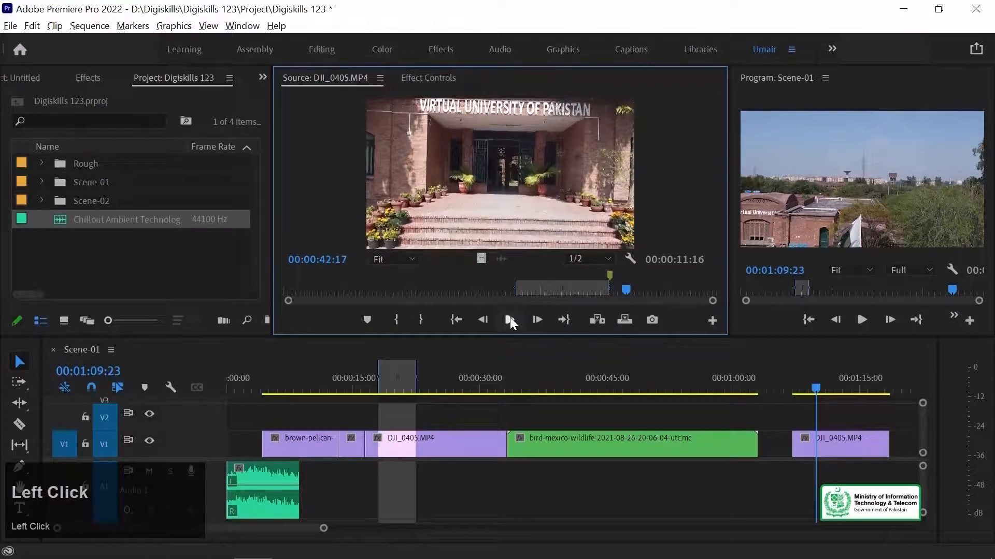
click(537, 319)
click(537, 319)
click(537, 320)
click(537, 320)
click(537, 319)
click(536, 319)
click(536, 320)
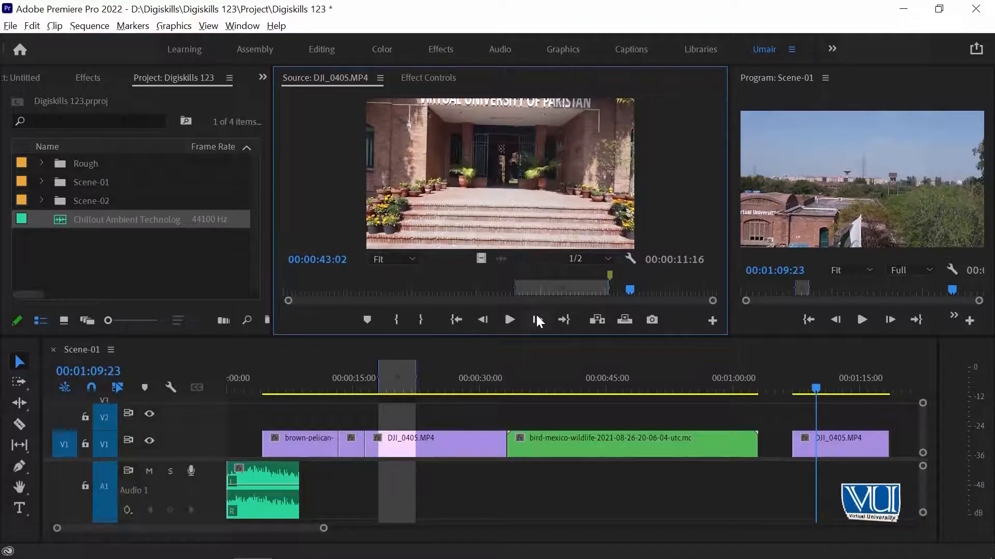
click(537, 319)
click(537, 320)
click(537, 320)
click(536, 320)
click(537, 320)
click(537, 319)
click(536, 320)
click(536, 319)
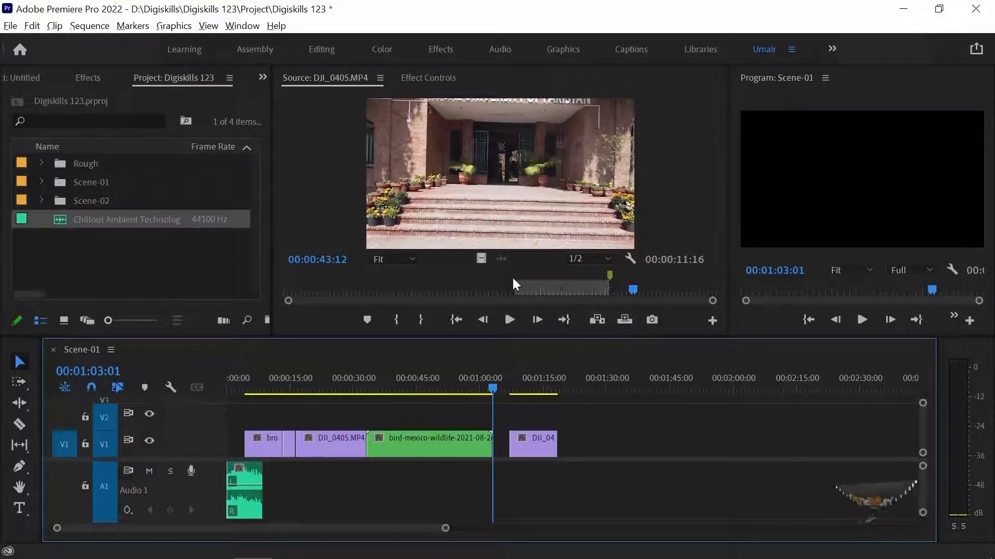
Step: Insert the marked source range twice in succession from 00:01:03:01 in the sequence, and overwrite it once more at 00:01:26:03
click(597, 320)
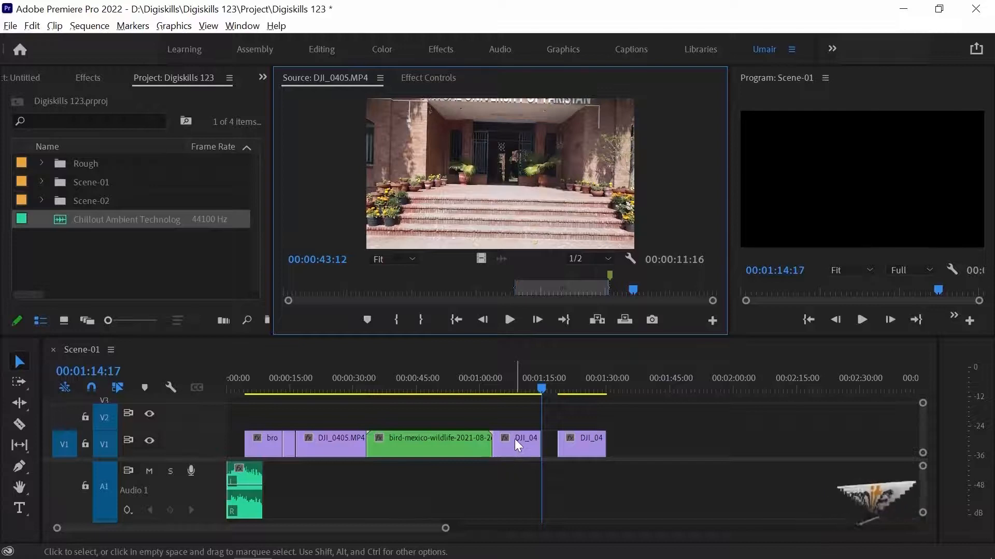
click(596, 320)
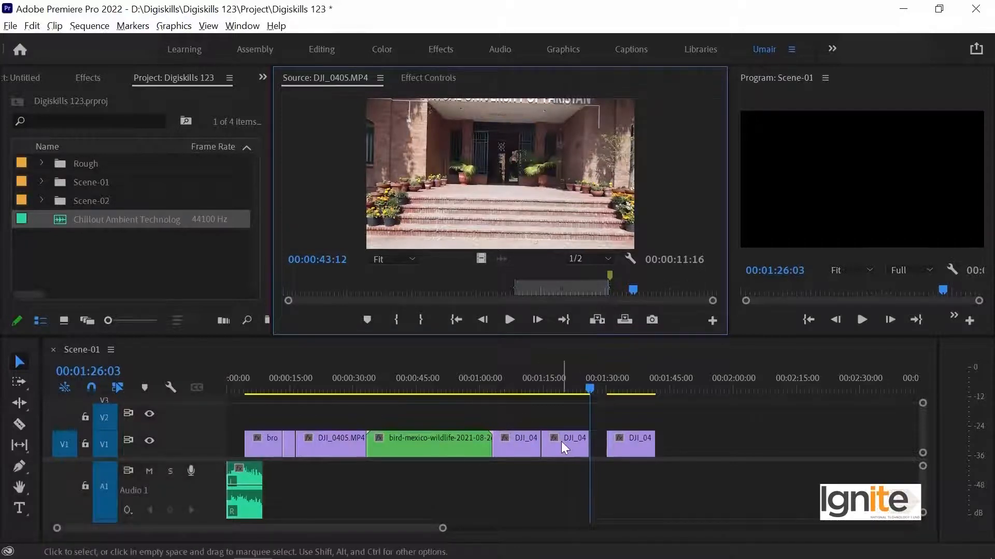
click(627, 321)
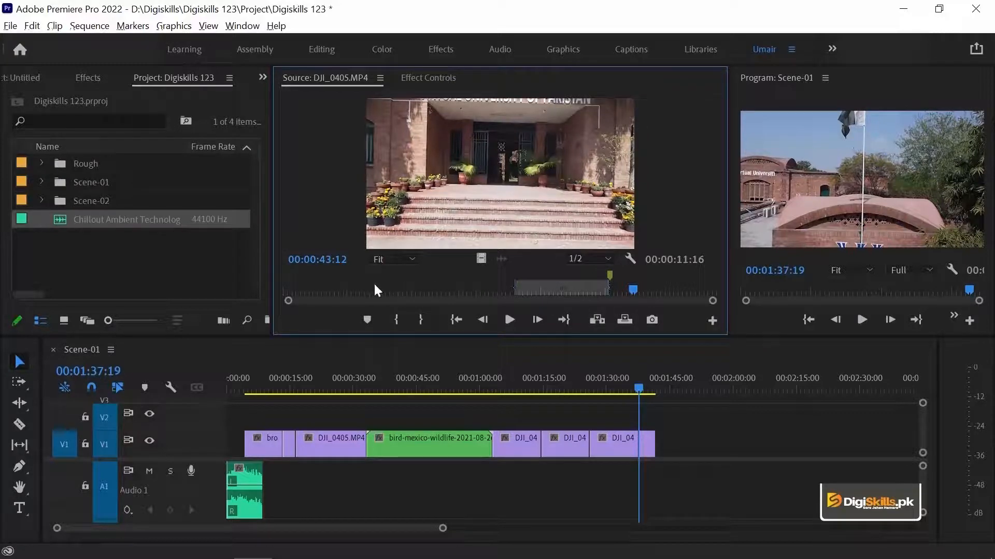
Step: Move the source playhead to 00:00:11:11 and review the Export Frame settings and destination folder selection without exporting
click(359, 289)
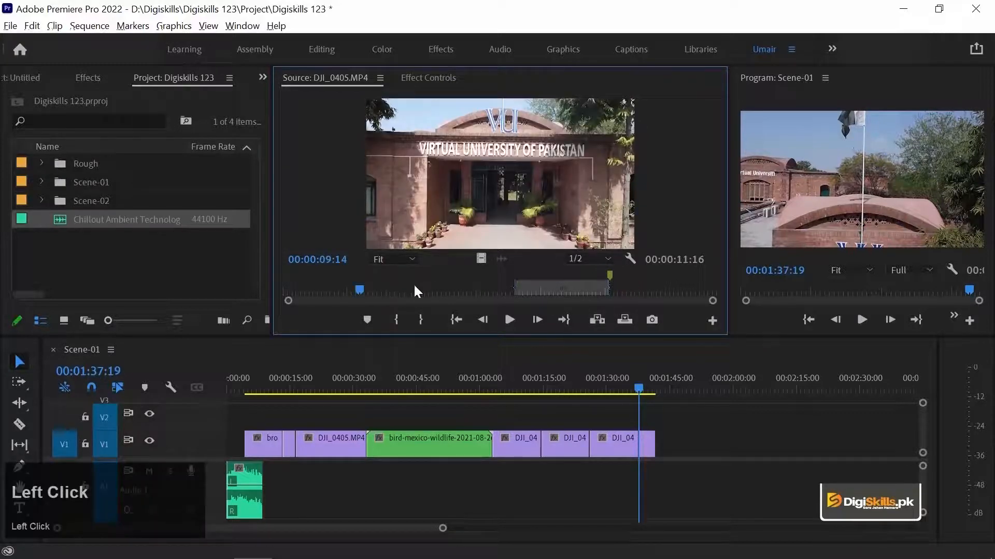
drag(366, 286, 375, 288)
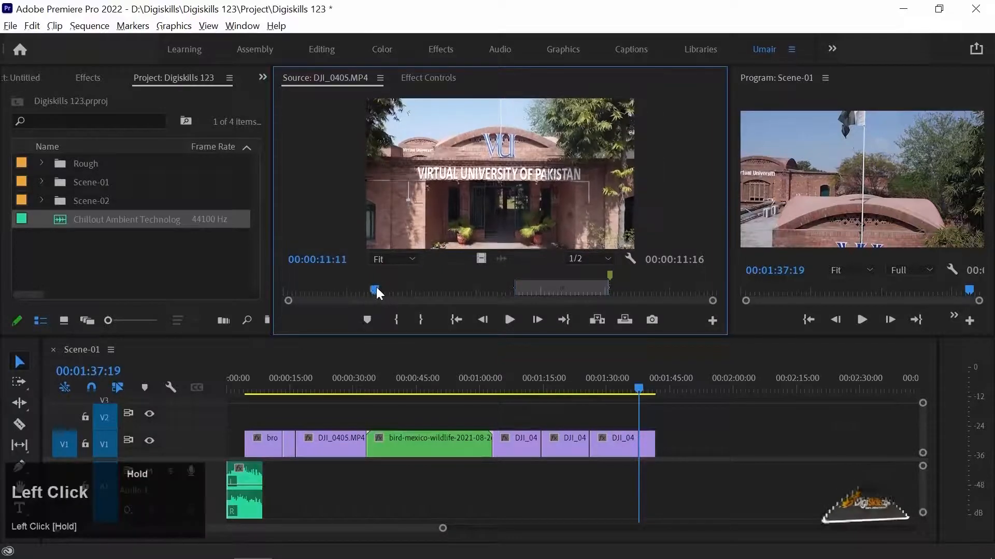
click(652, 319)
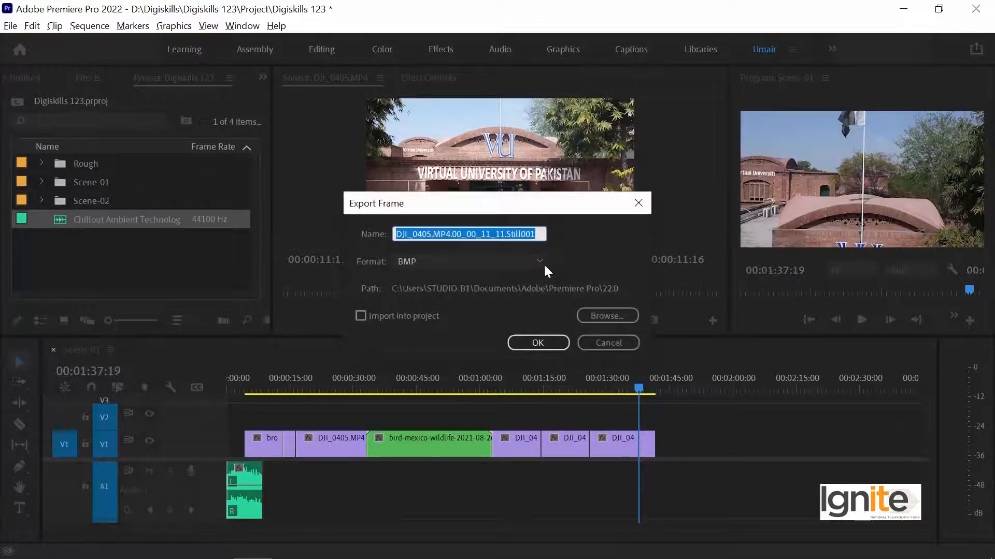
click(584, 318)
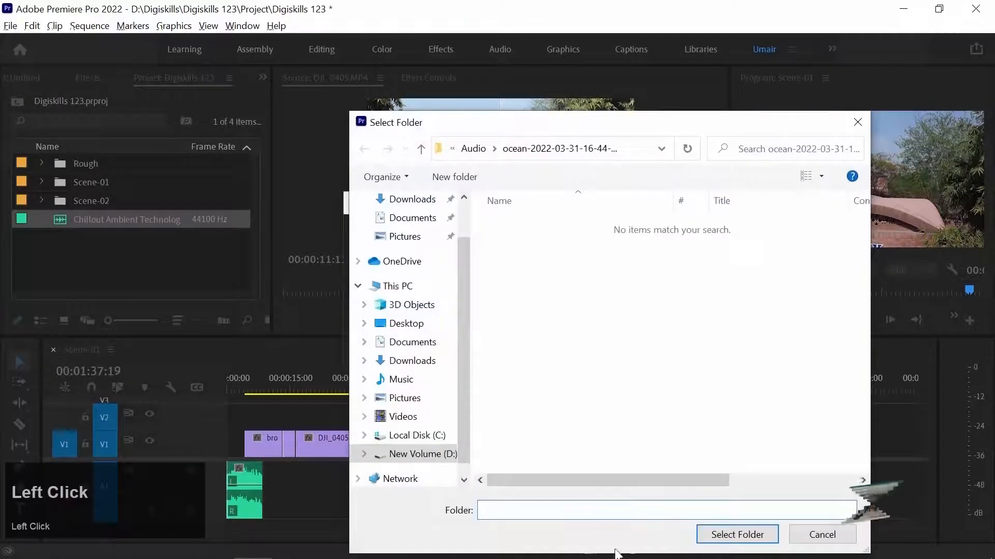
click(737, 534)
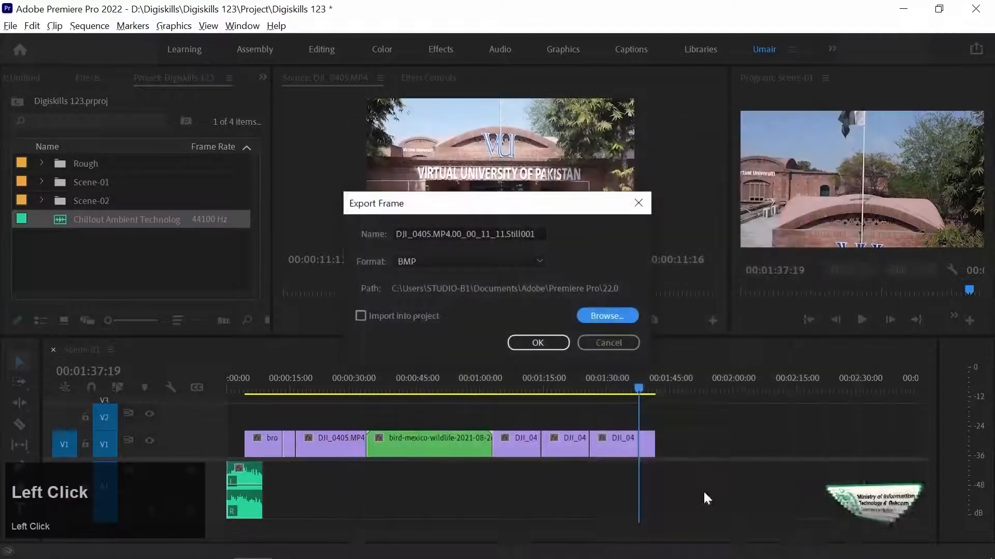
click(591, 343)
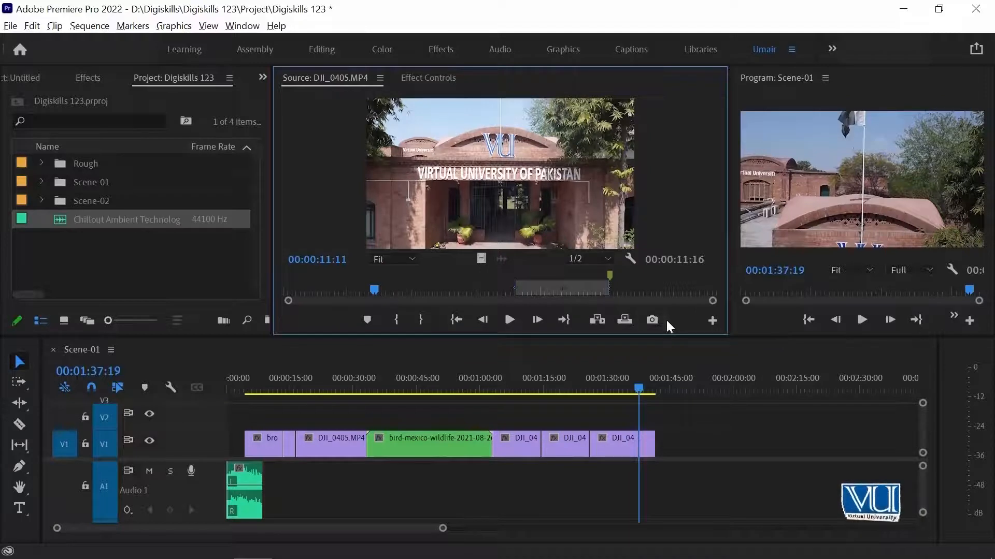
Step: Review the available Source Monitor controls in the Button Editor and leave the layout as it is
click(713, 322)
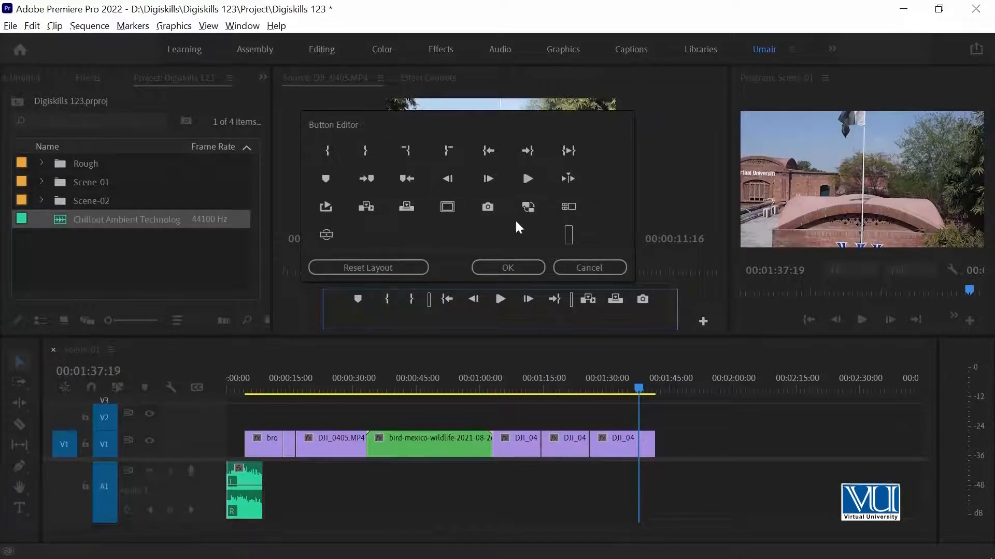
click(570, 269)
Step: Widen the Program Monitor by narrowing the Source Monitor until both are a similar size
drag(667, 165, 598, 166)
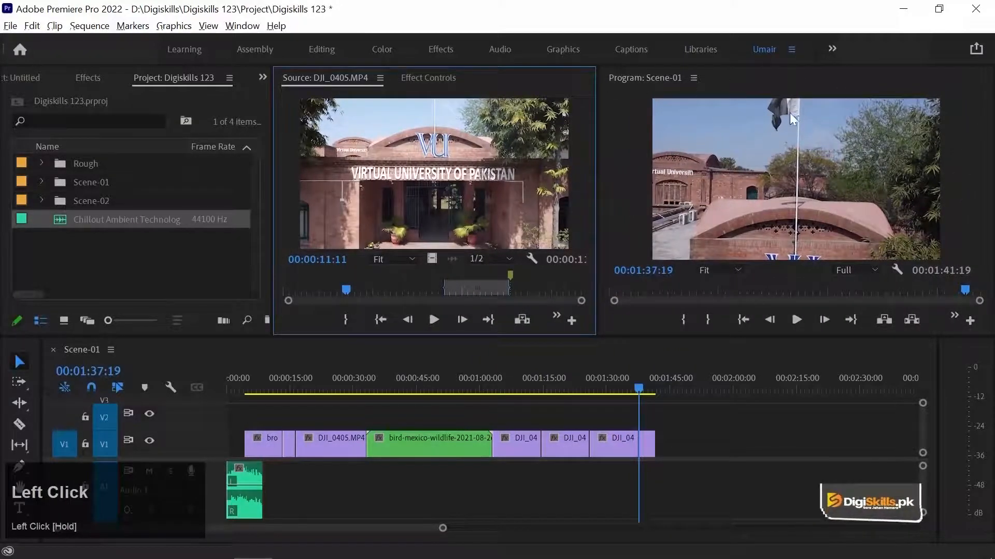
click(628, 139)
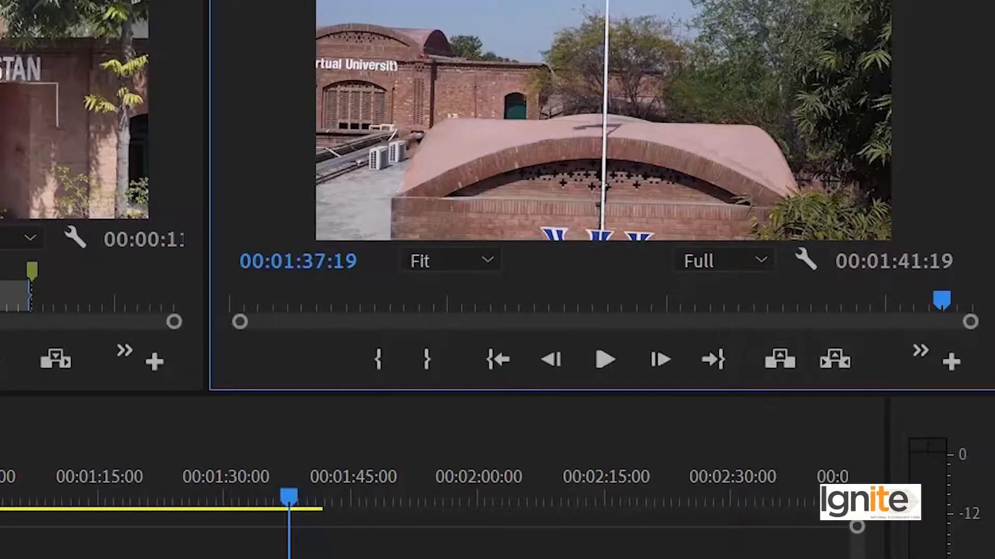
drag(206, 125, 168, 106)
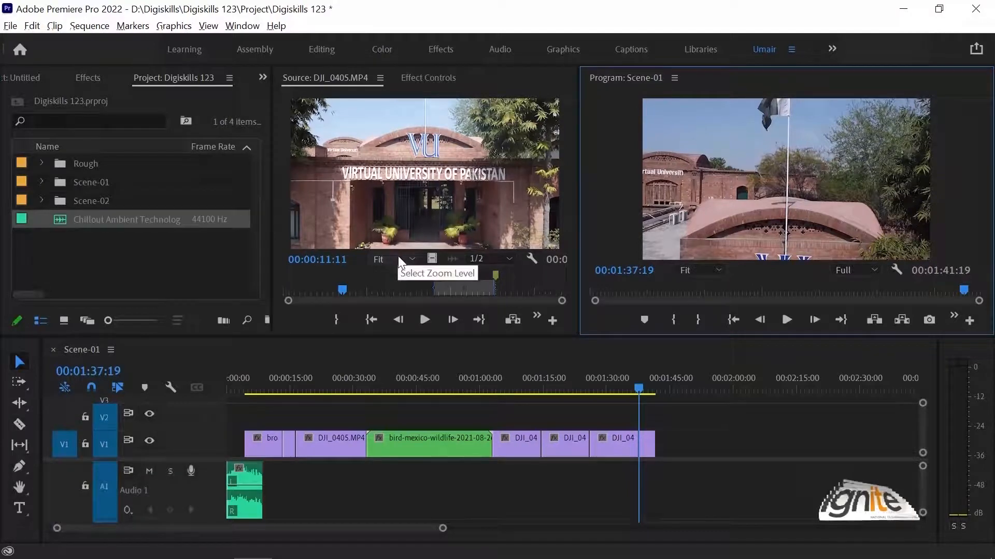
Step: Review the Program Monitor's zoom levels and set its zoom to 200%
click(697, 267)
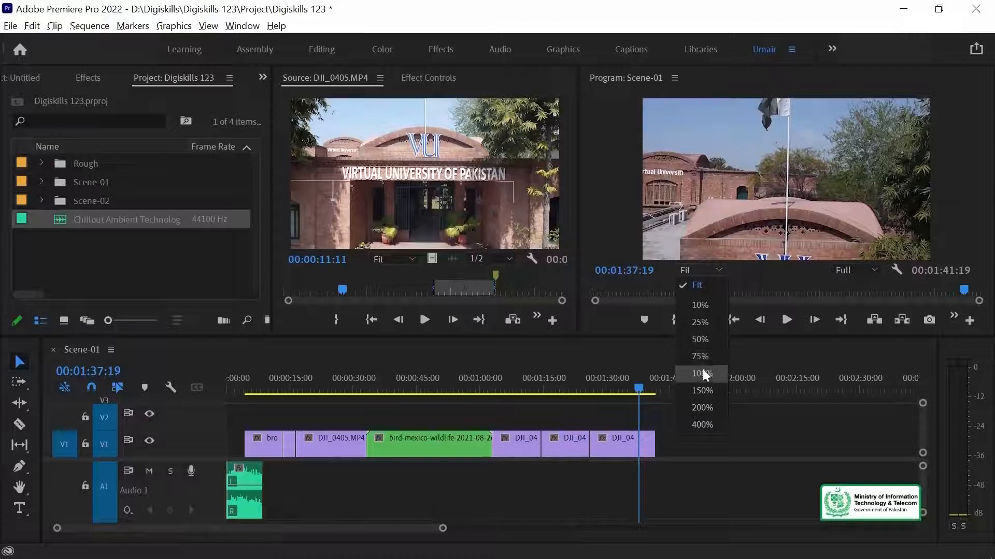
click(761, 170)
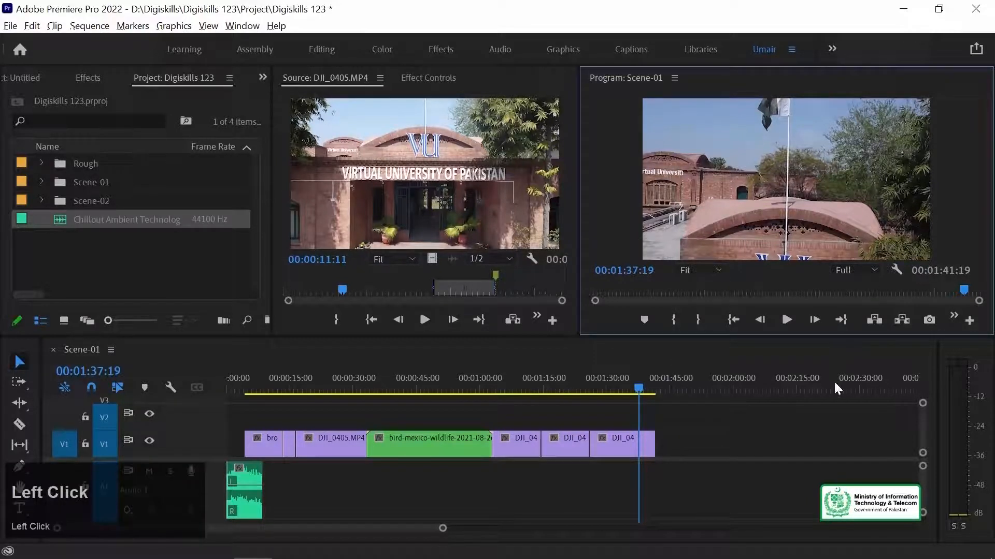
click(704, 272)
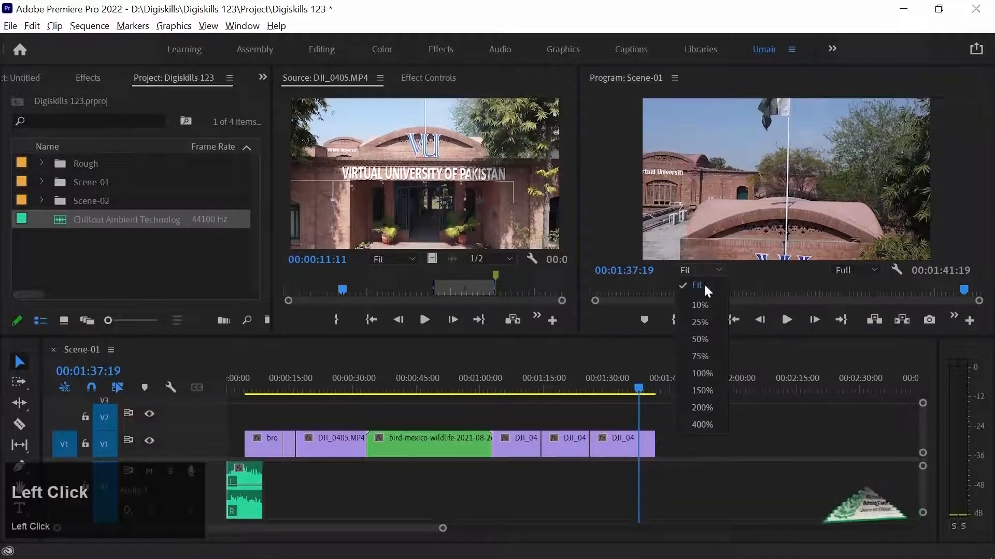
click(714, 402)
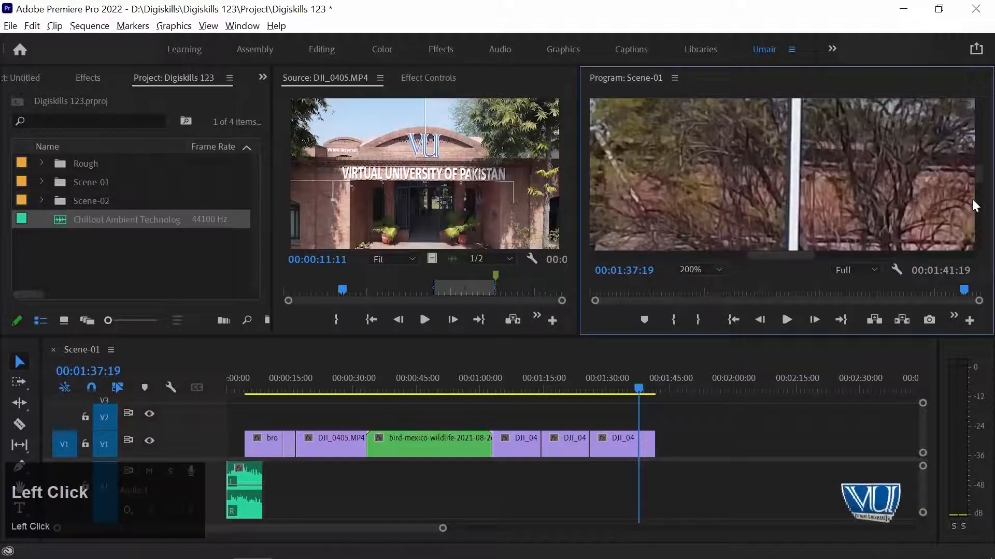
Step: Inspect the flag in the Program Monitor at the current zoom, and at 400% for a closer look
drag(980, 184, 987, 132)
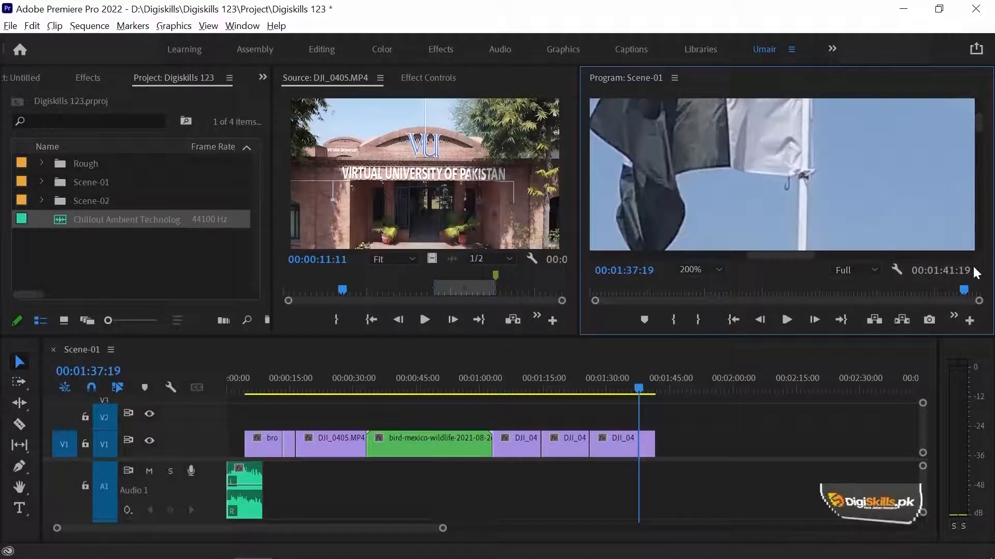
click(707, 269)
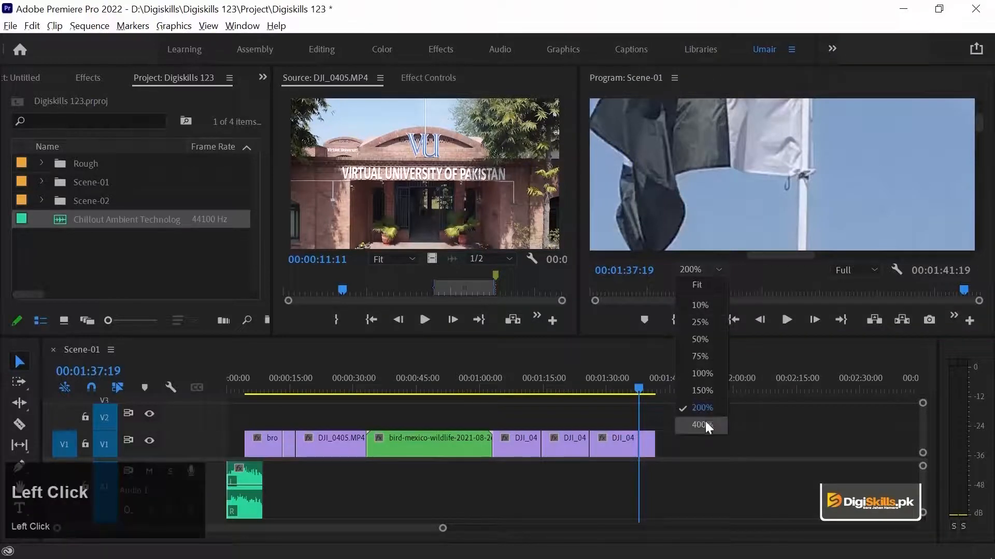
click(705, 424)
drag(980, 184, 986, 123)
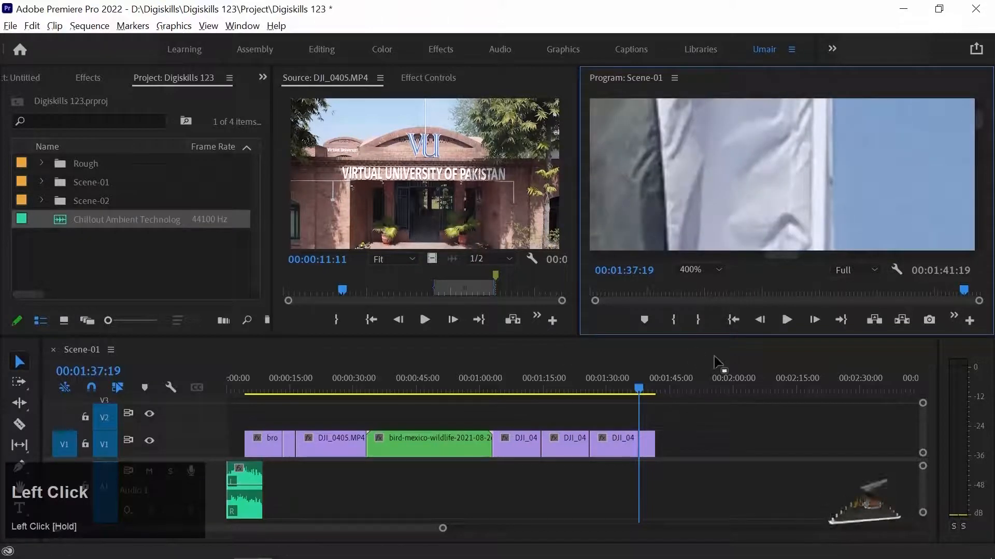
Step: Set the Program Monitor's zoom to Fit and move the Scene-01 sequence playhead to 00:01:33:04
click(699, 269)
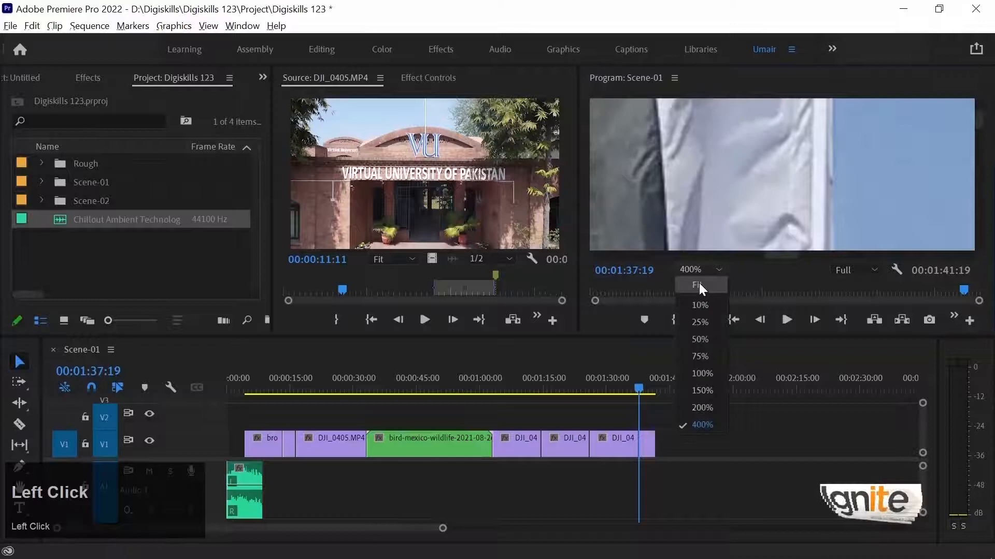
click(699, 285)
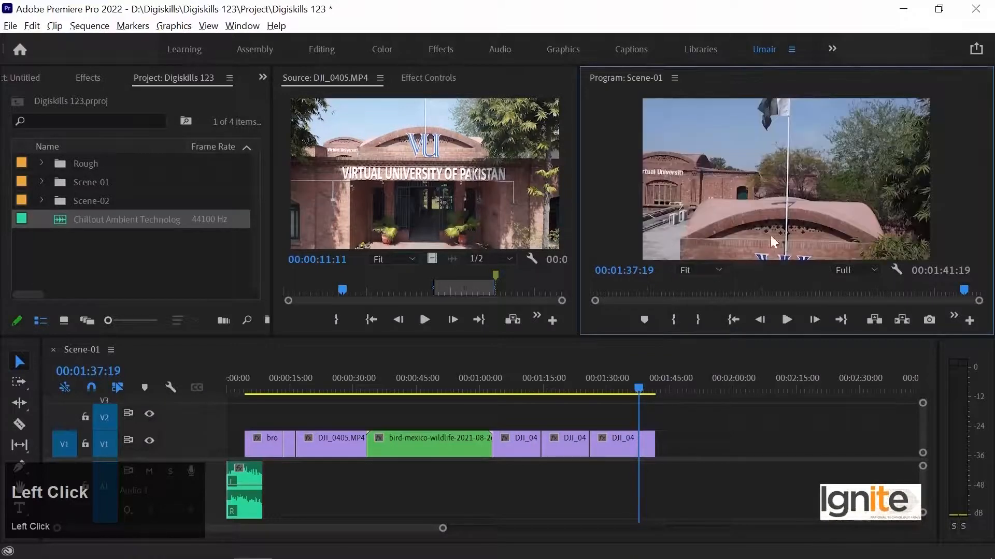
click(622, 387)
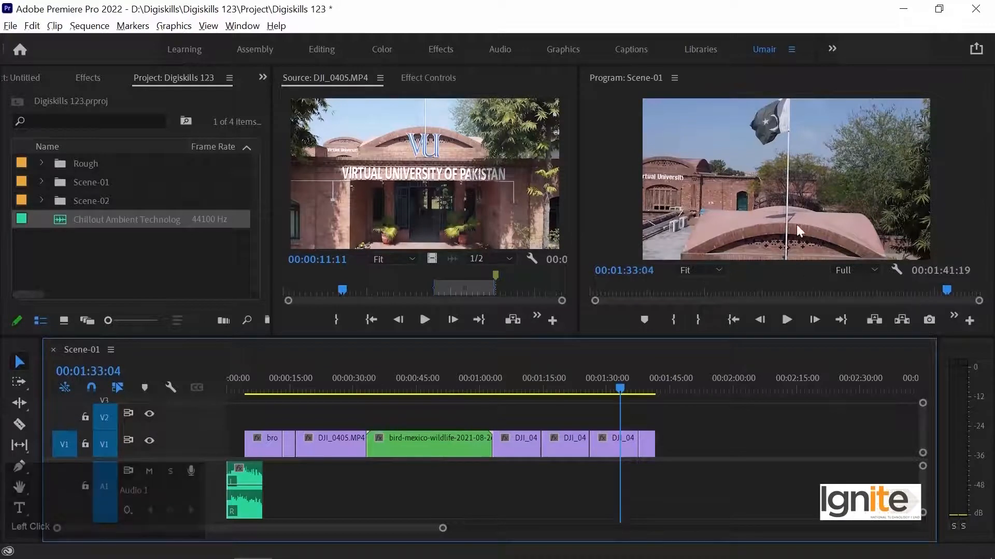
Step: Review the Program Monitor's playback resolution choices, keeping Full, and look through its display settings without changing any
click(854, 271)
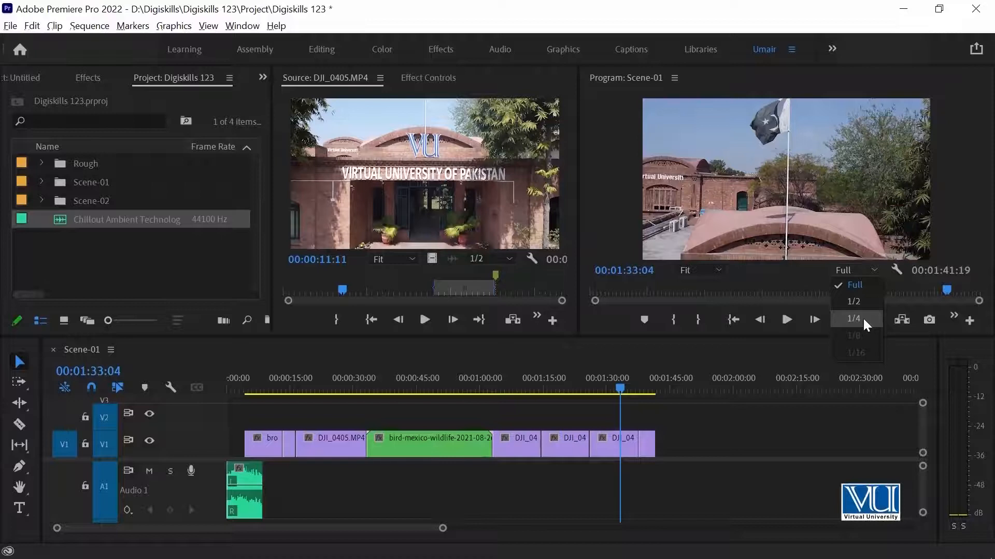
click(857, 284)
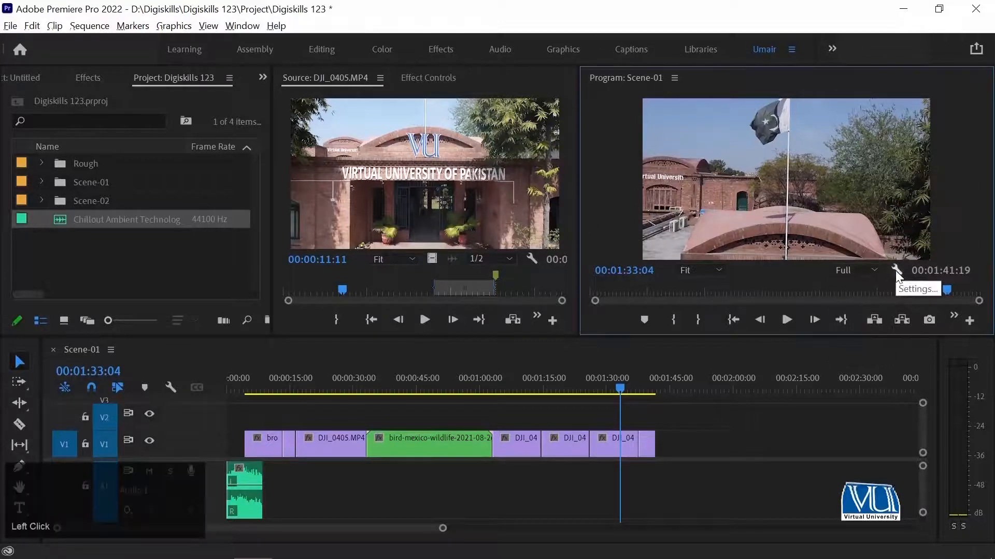
click(895, 270)
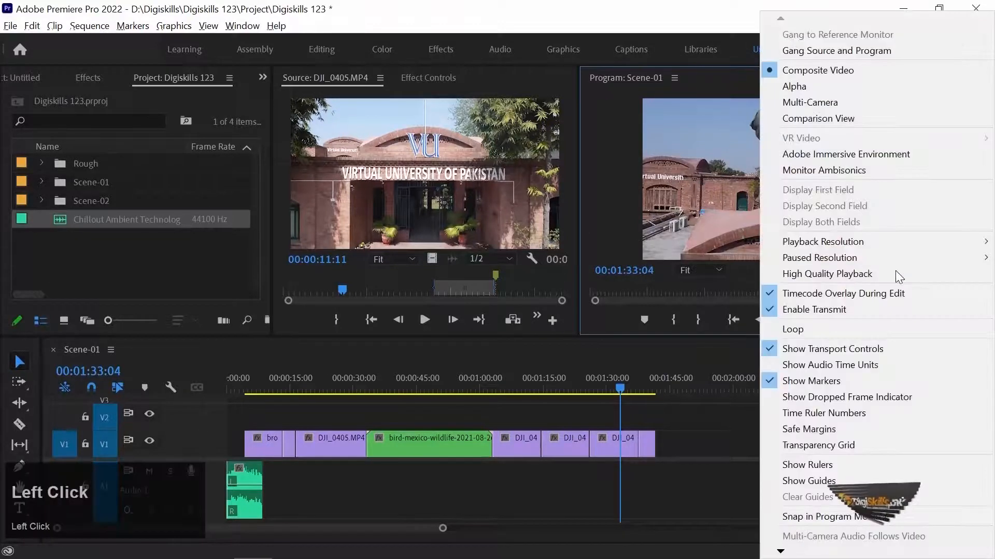
click(780, 20)
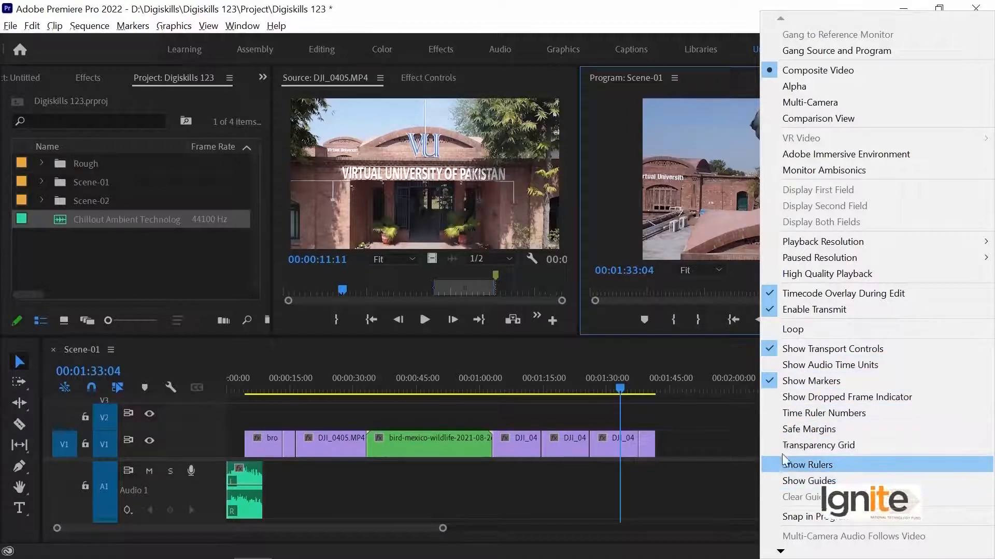
mouse_move(762, 244)
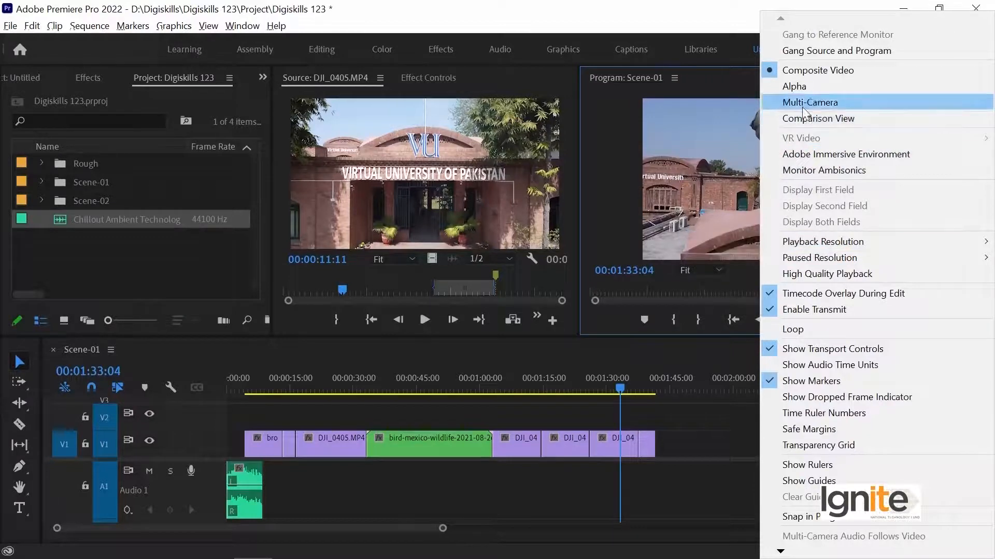
click(694, 109)
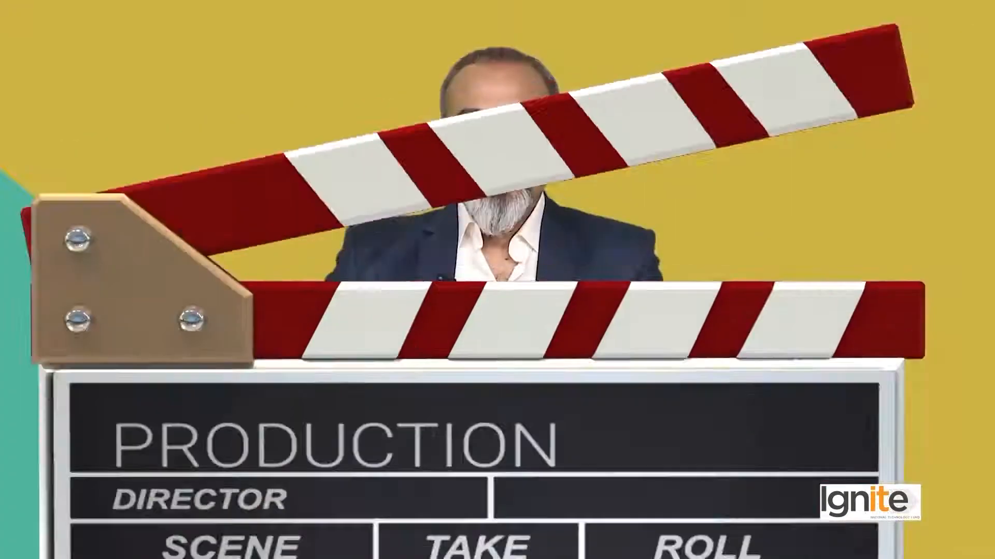